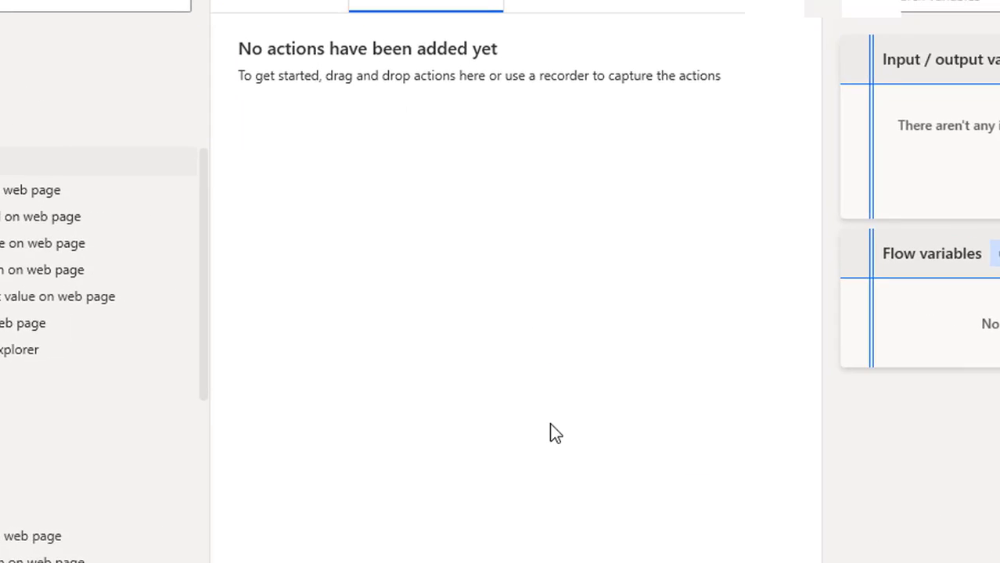
- Bring the 'Manually filling Data' Notepad notes in front of Power Automate Desktop
key("alt+Tab")
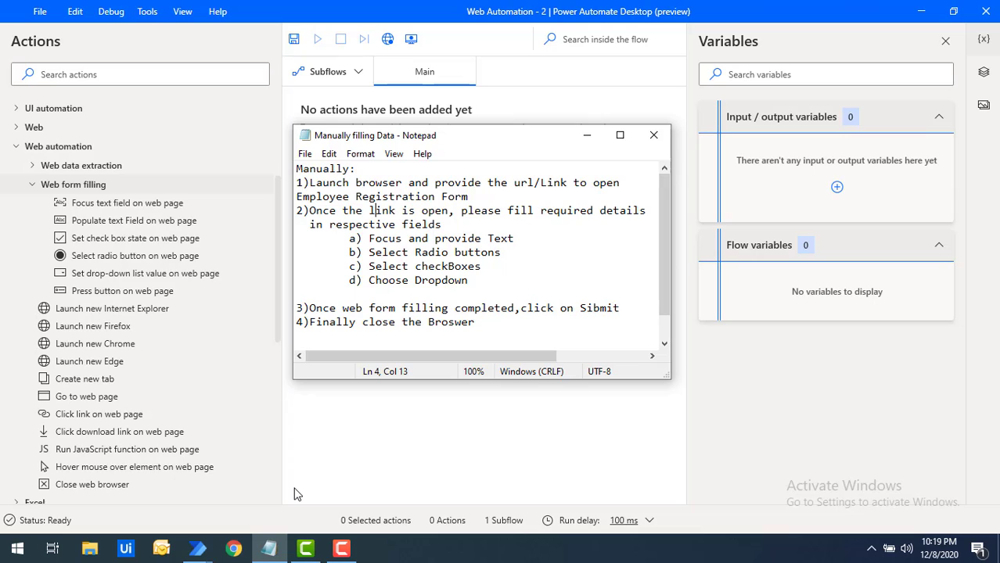
- Launch Chrome and load localhost/employeeregistration.html from the 'local' address-bar suggestion
left_click(232, 550)
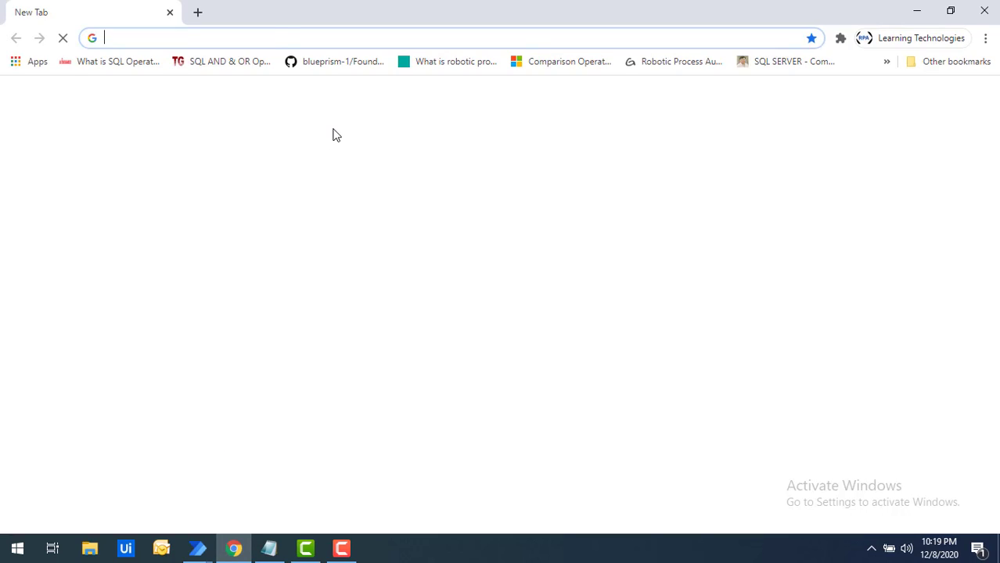
type("localhost/employeeregistration.html")
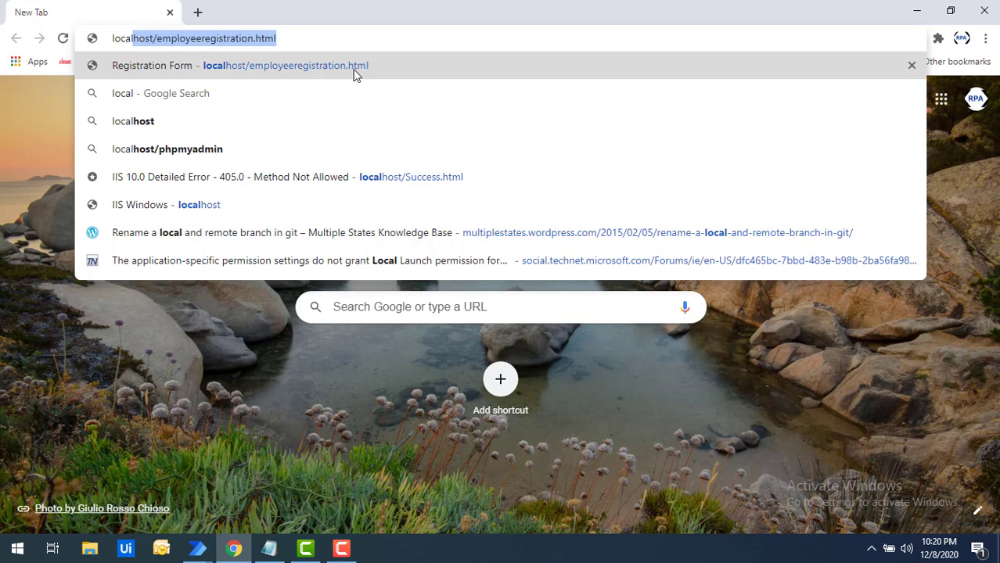
left_click(354, 73)
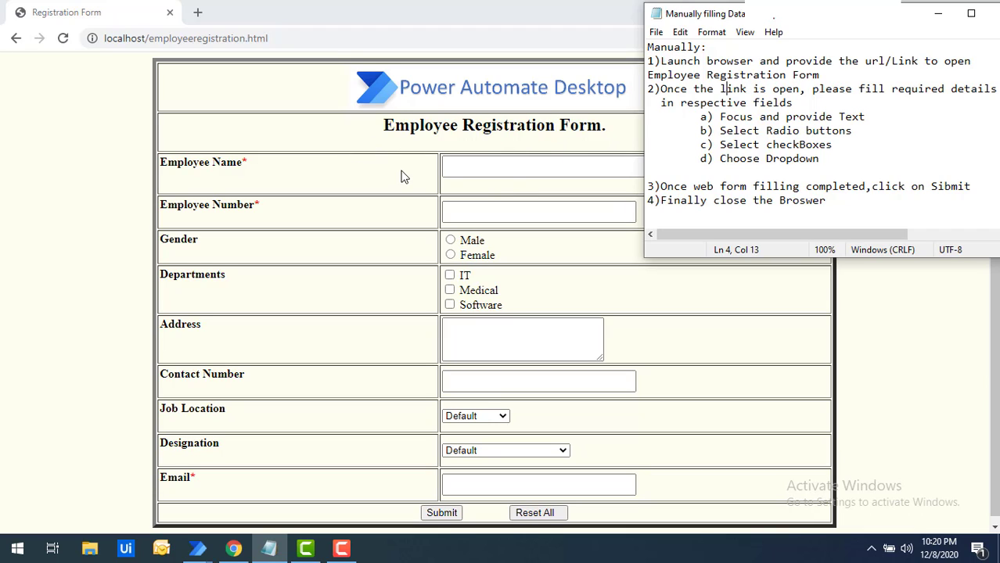
- Enter the employee's full name and employee number in the form
left_click(476, 170)
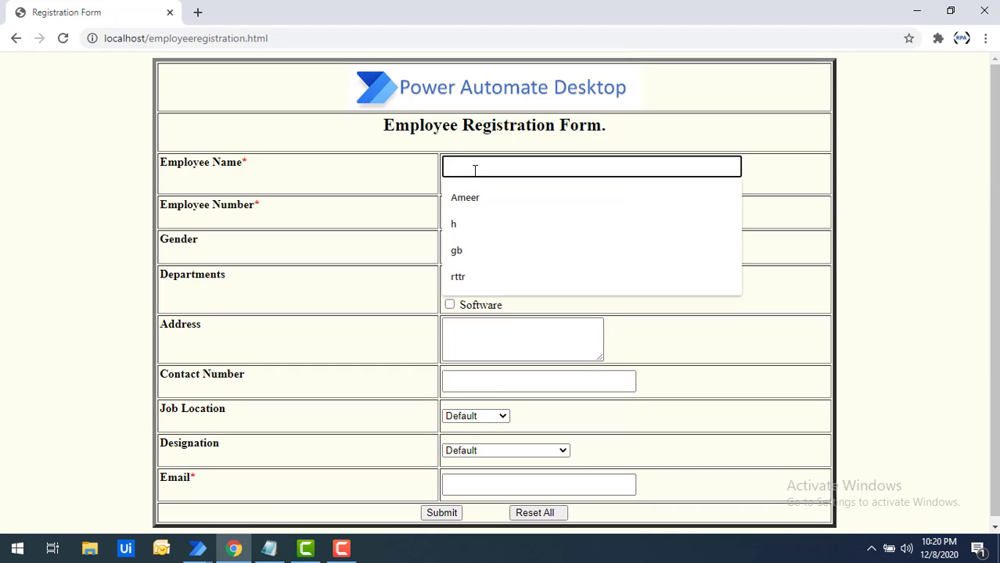
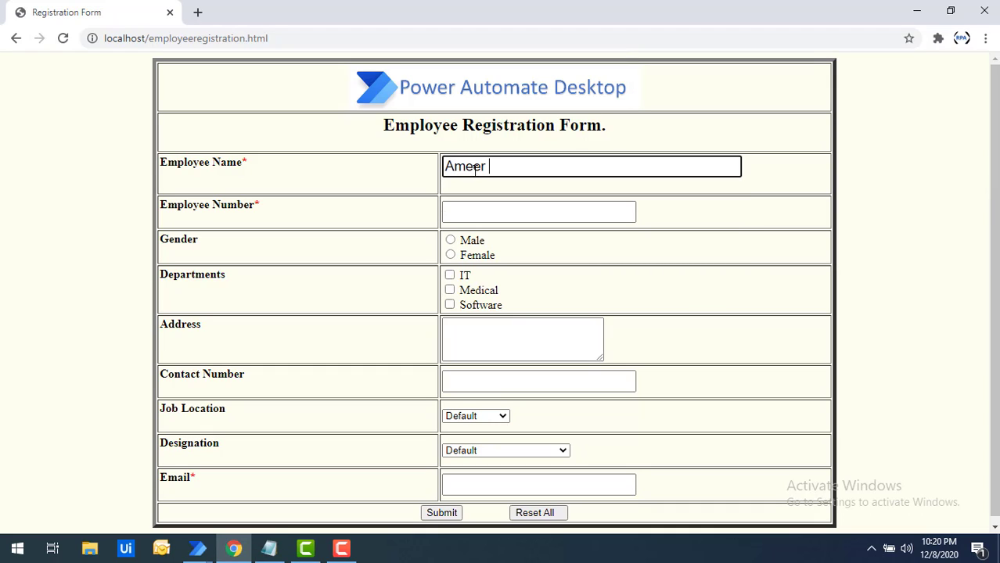
left_click(463, 216)
type("11")
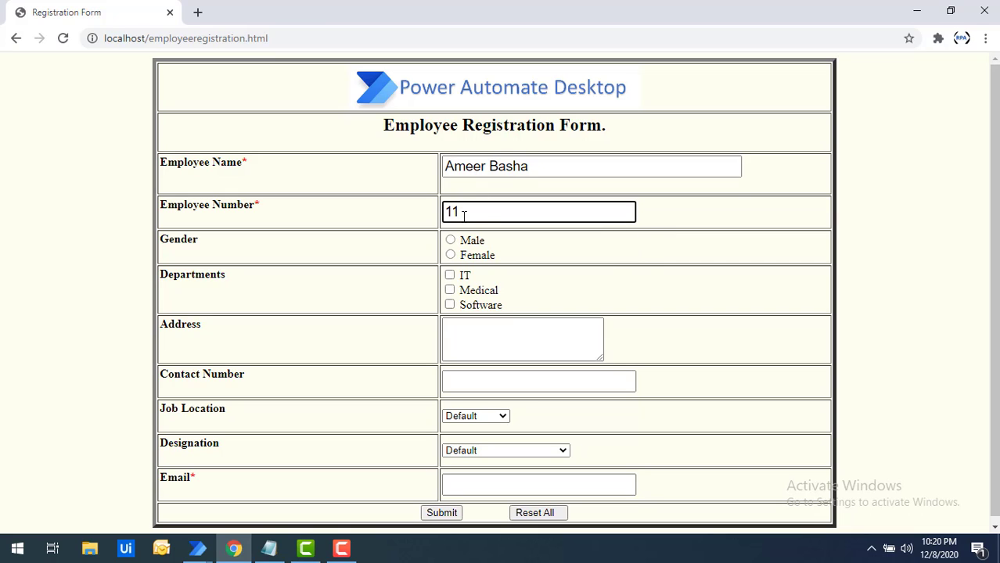
type("23456")
- Set gender to Male, tick the Software department, and enter the employee's address
left_click(451, 242)
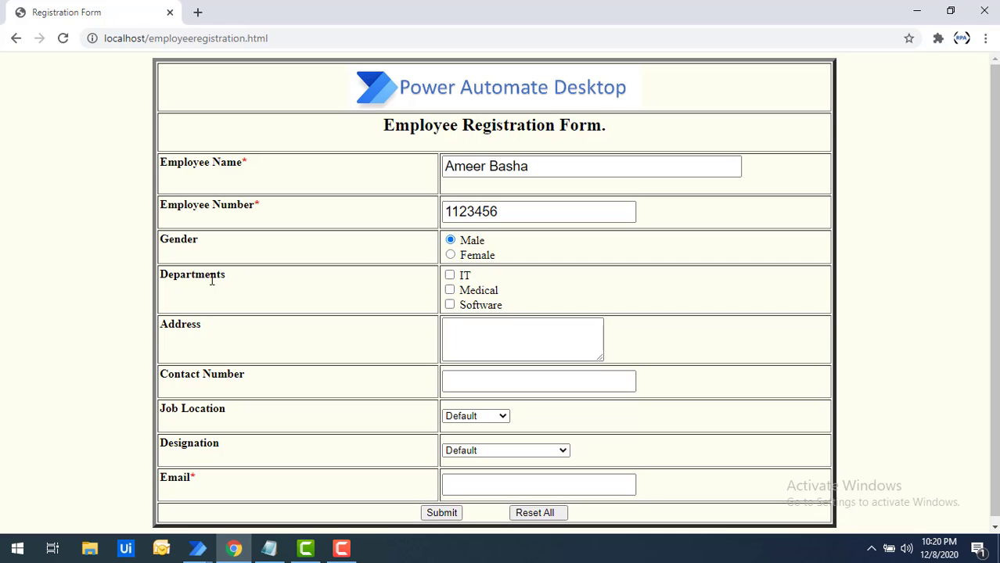
left_click(450, 306)
left_click(463, 342)
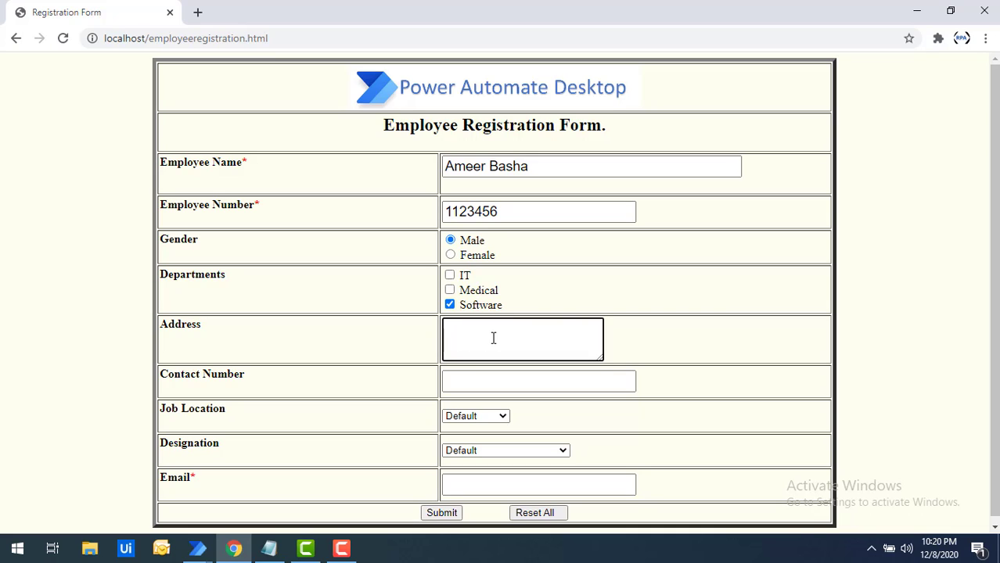
type("Banglore")
- Enter the contact number, choose Bangalore as job location and Project Manager as designation
left_click(474, 376)
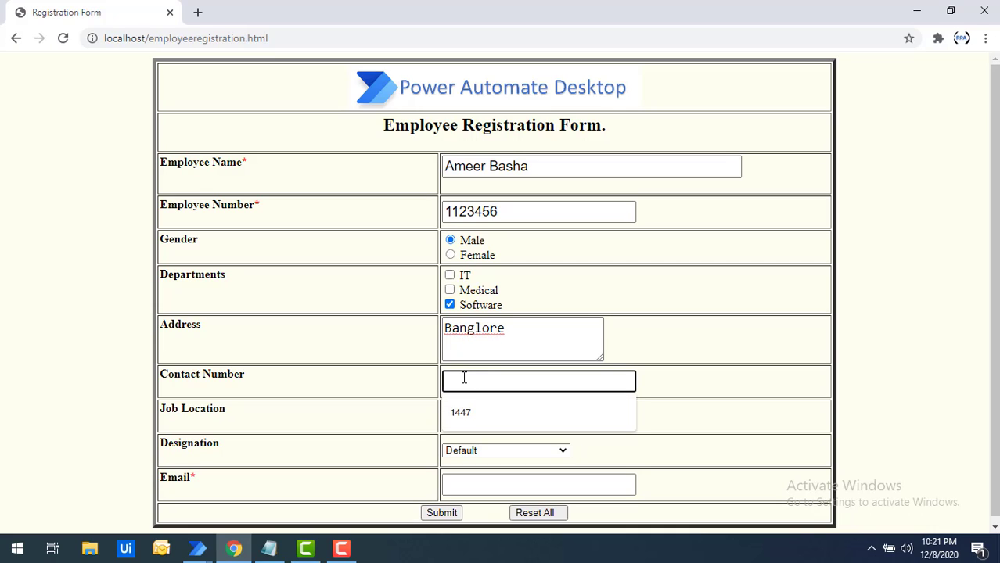
type("999999999")
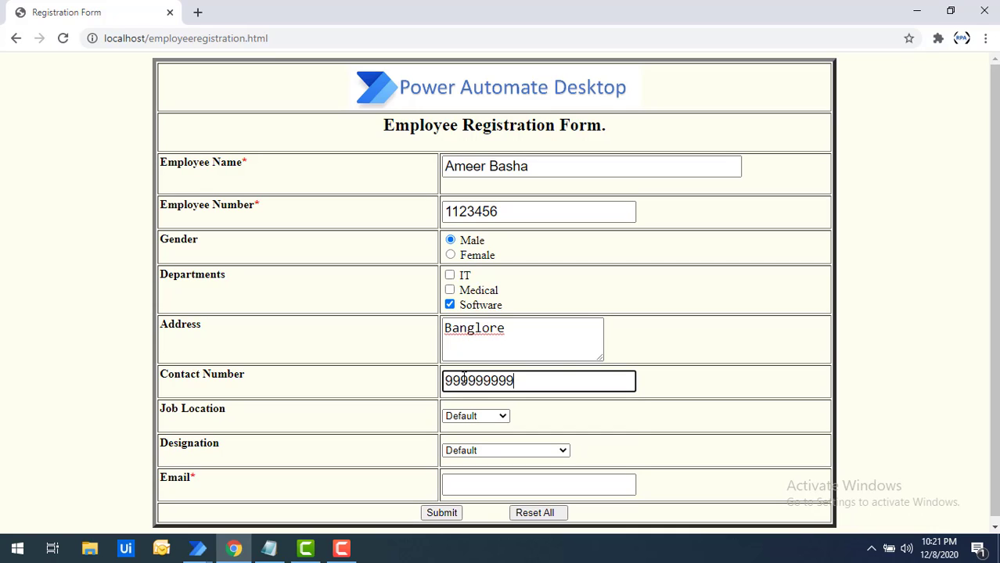
left_click(470, 423)
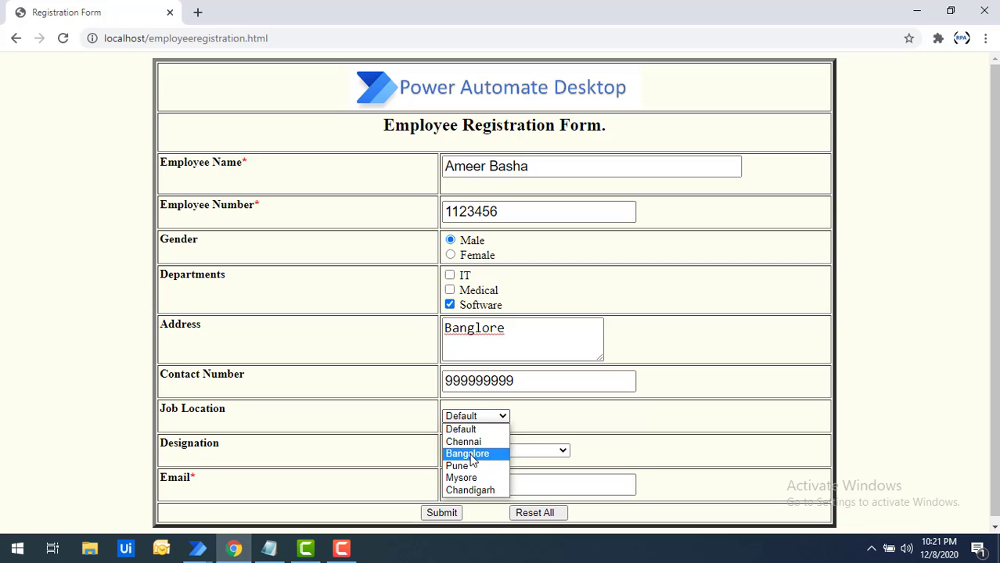
left_click(472, 454)
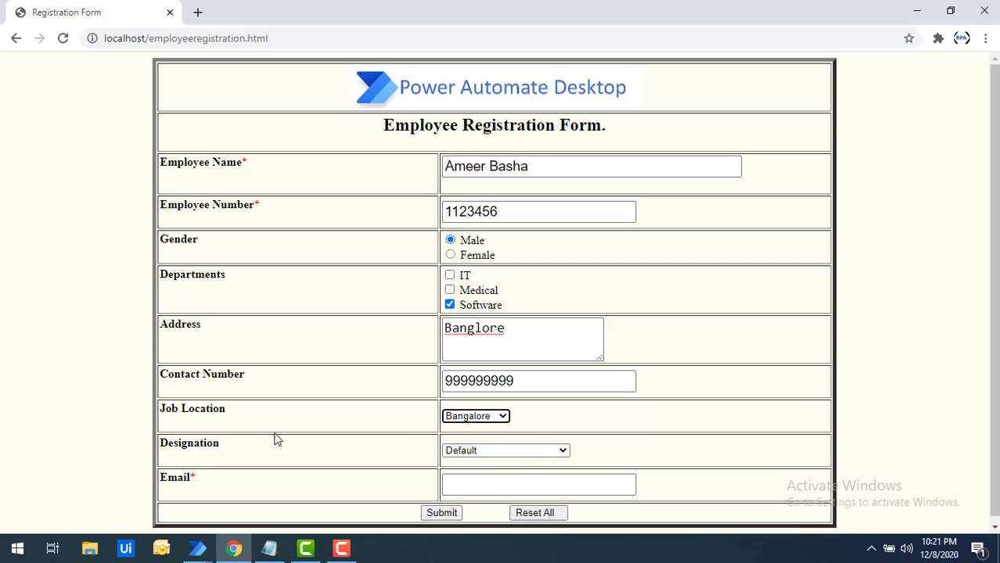
left_click(473, 452)
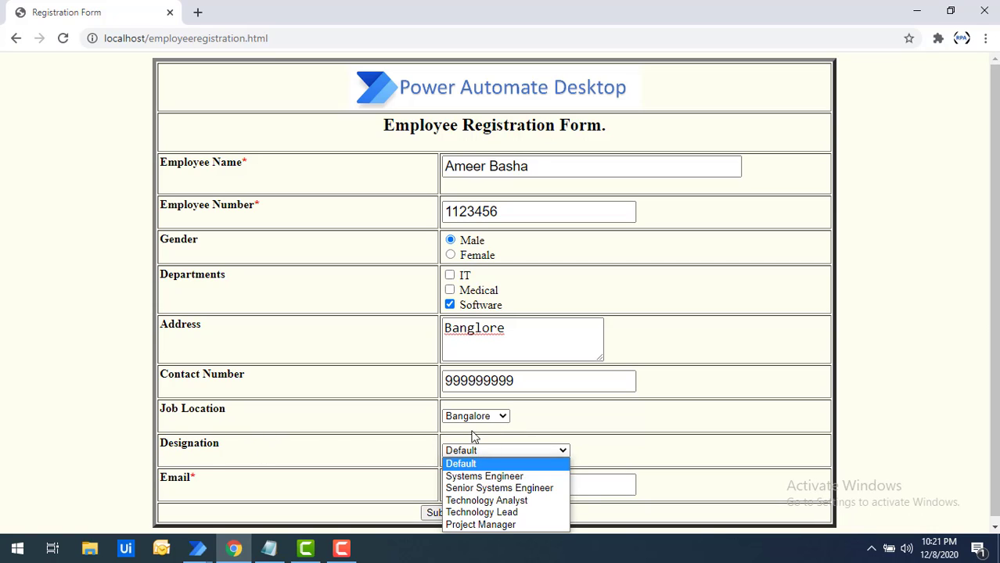
left_click(475, 525)
- Fill the e-mail field by accepting the browser's autofill suggestion
left_click(480, 486)
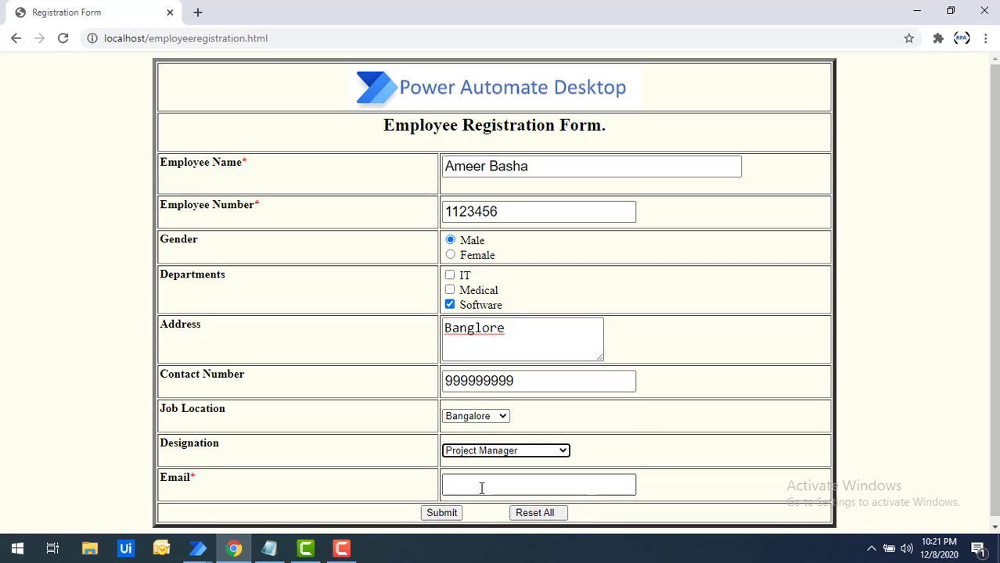
left_click(479, 485)
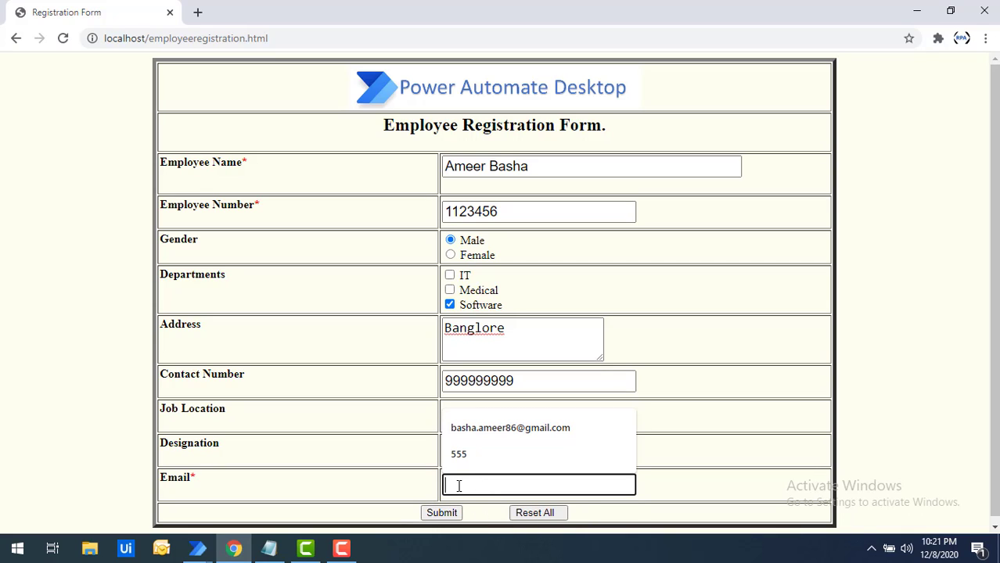
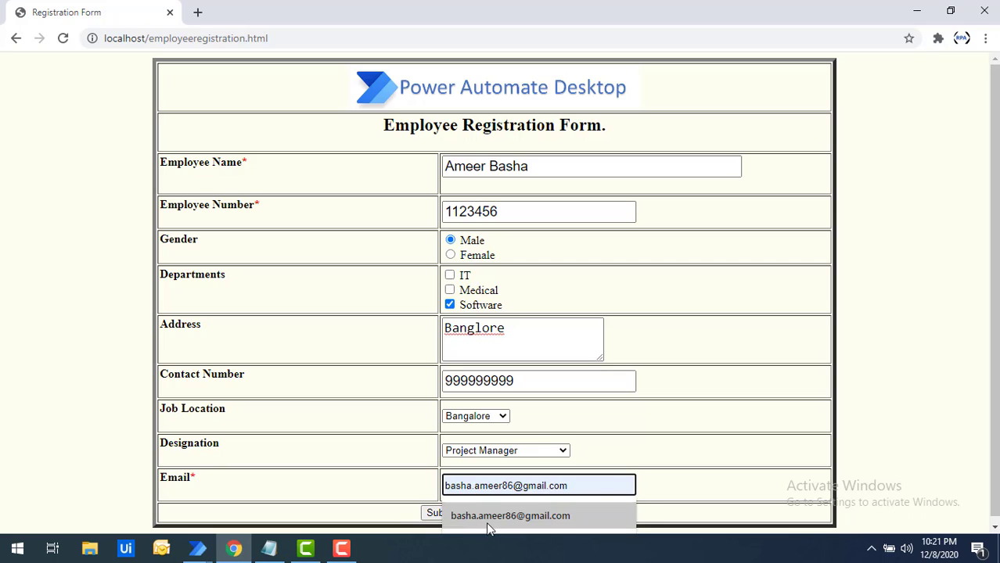
left_click(488, 526)
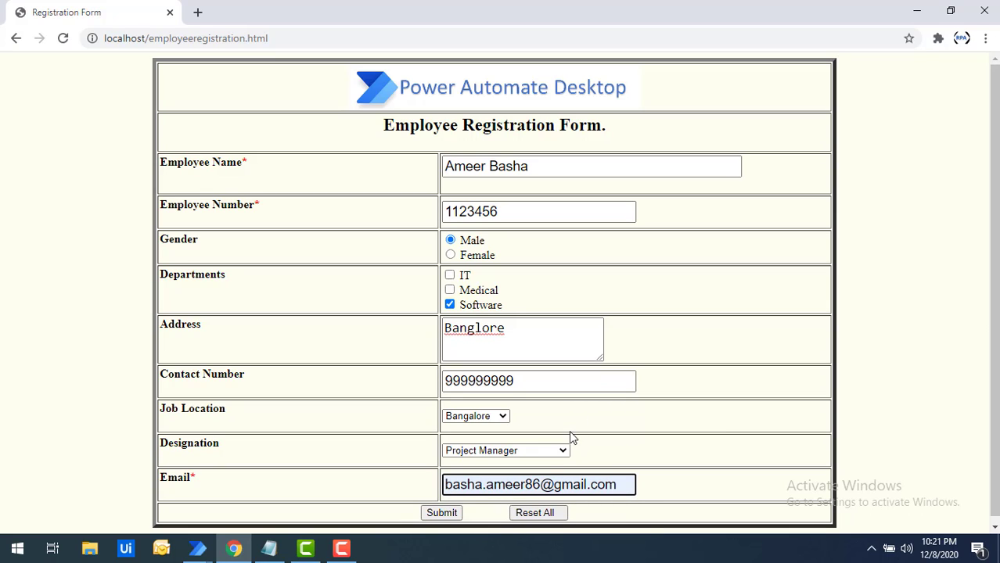
- Submit the form, tick Medical as well, check the notes, then close Chrome
left_click(441, 513)
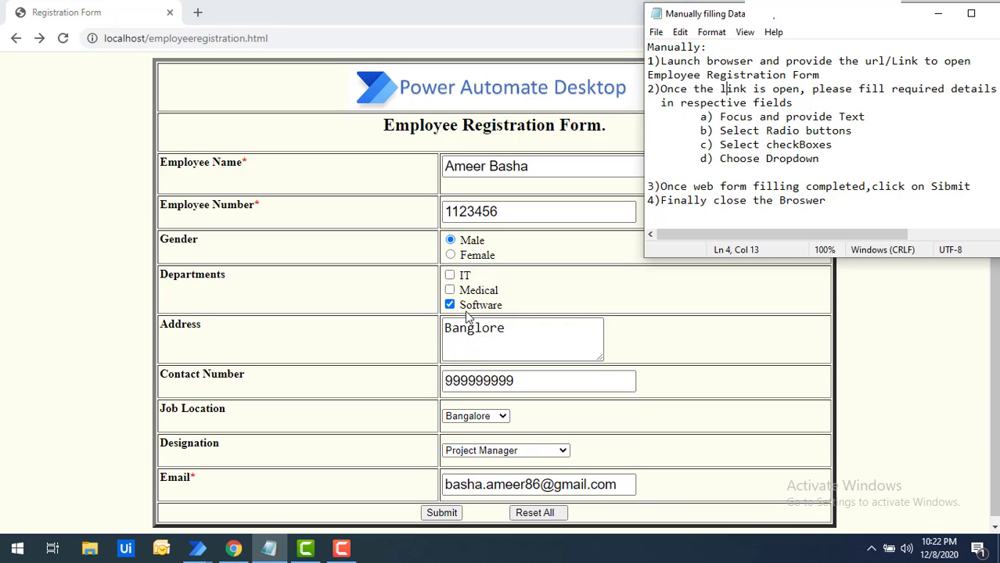
left_click(450, 291)
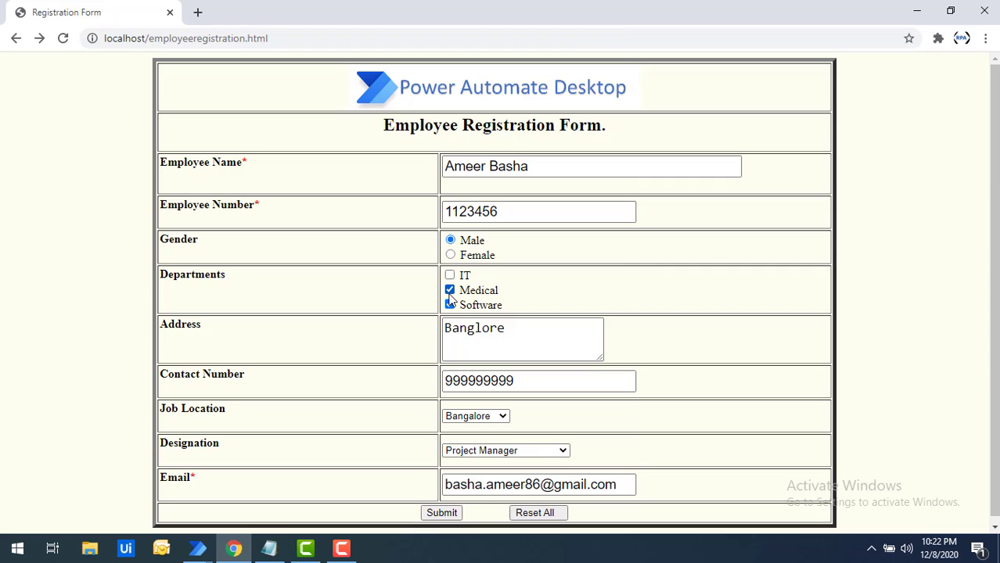
left_click(269, 548)
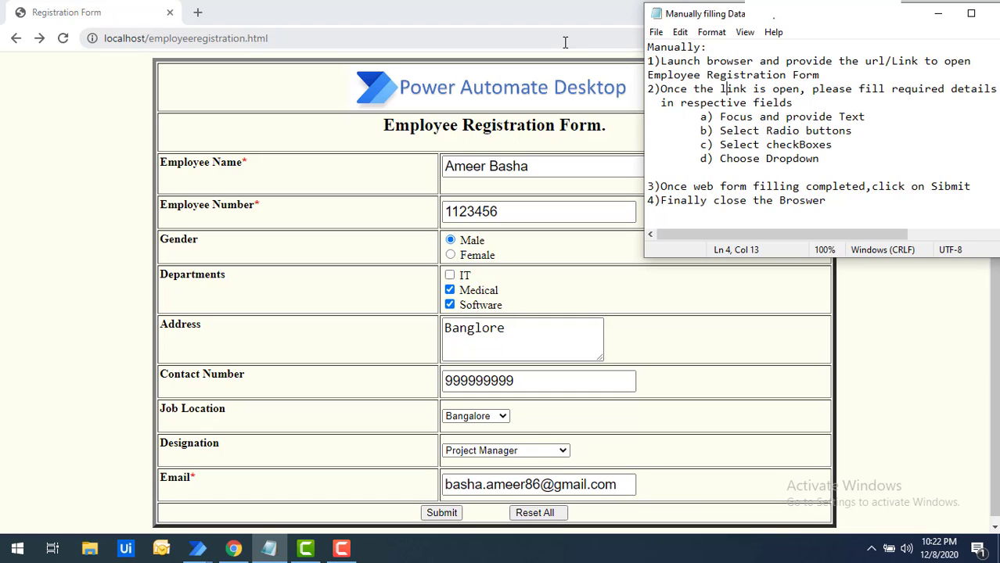
left_click(601, 16)
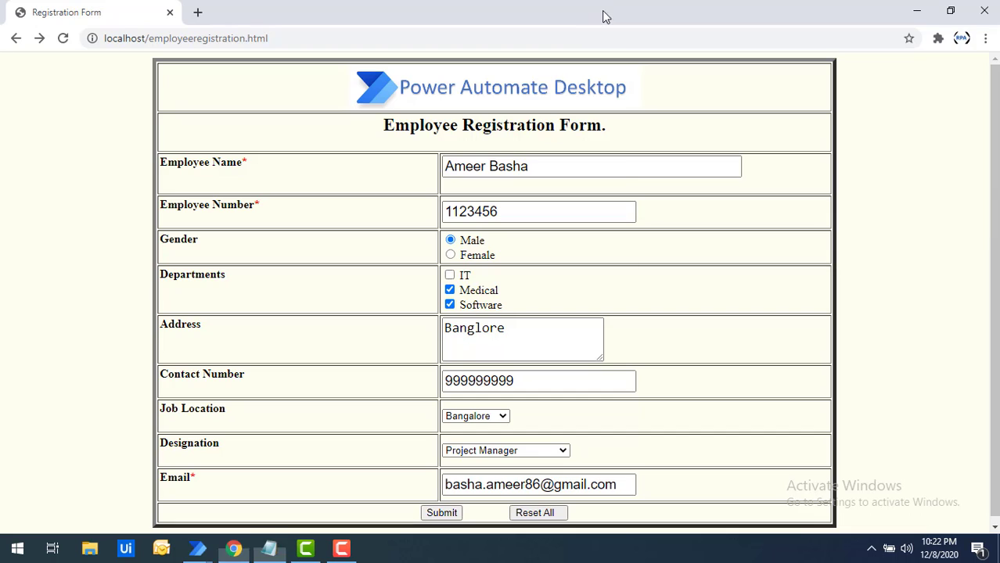
left_click(983, 14)
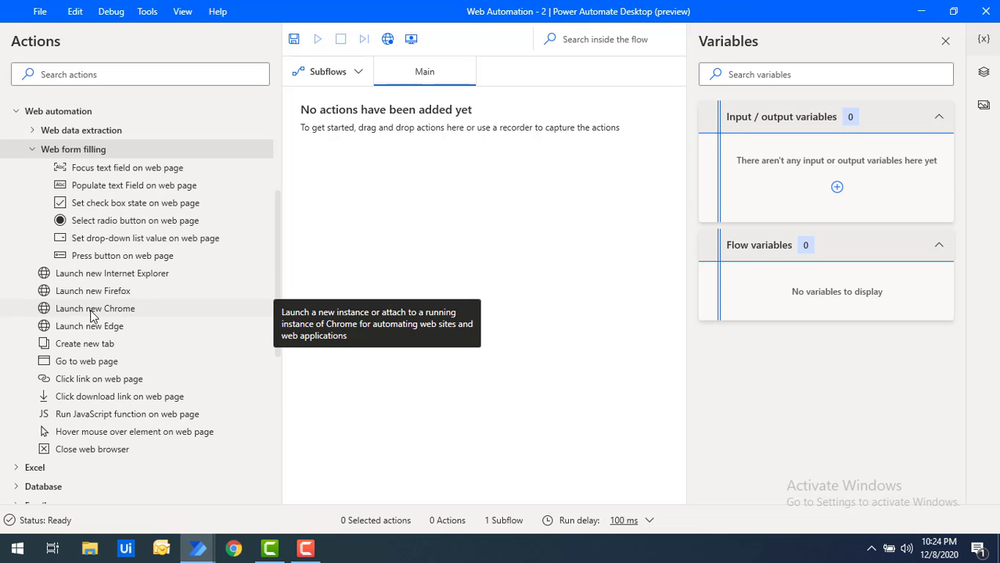
- Drag a Launch new Chrome action onto the flow and show its Launch mode options
left_click_drag(93, 313, 402, 222)
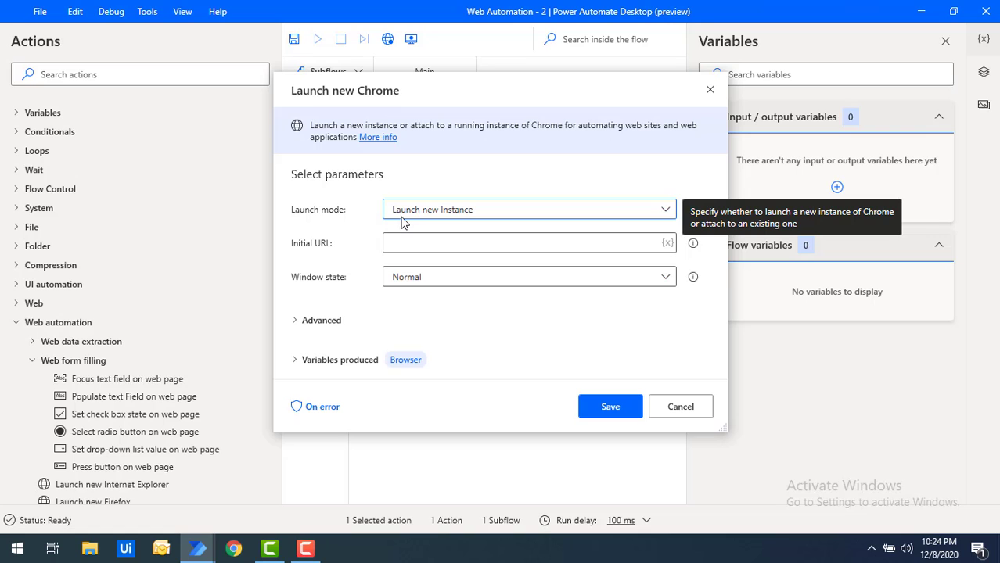
left_click_drag(409, 92, 407, 127)
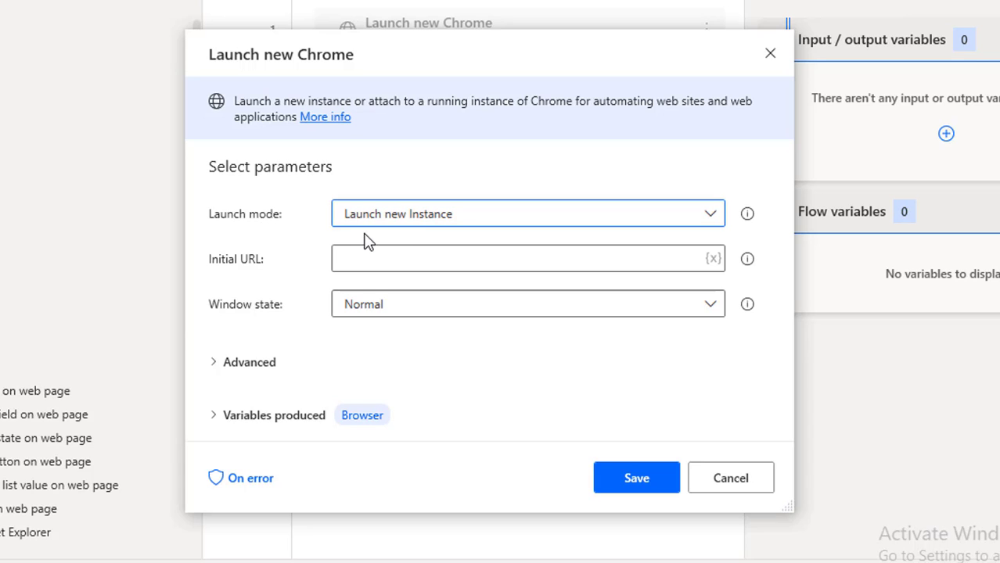
left_click(395, 217)
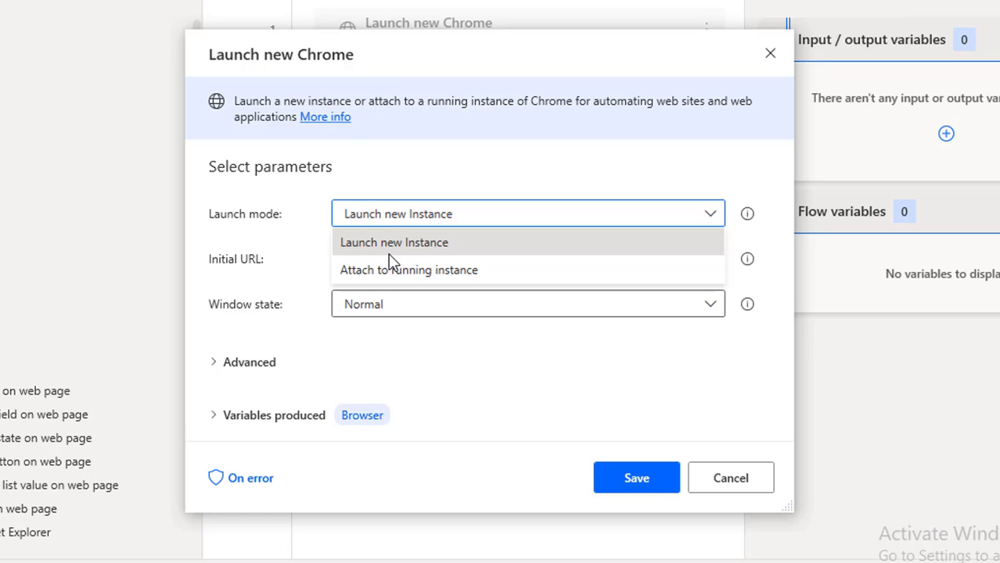
left_click(390, 252)
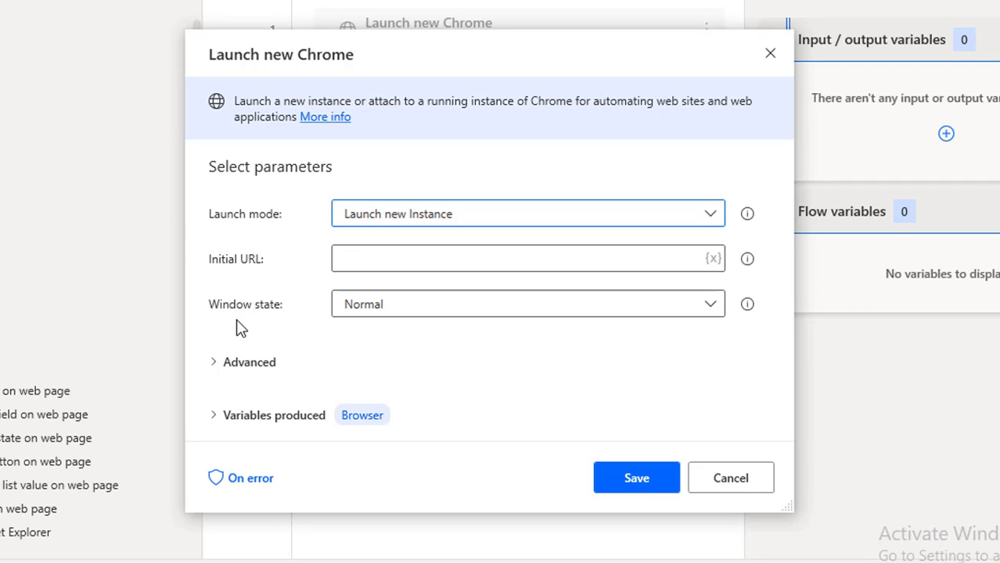
left_click(353, 255)
type("http://localhost/employeeregistration.html")
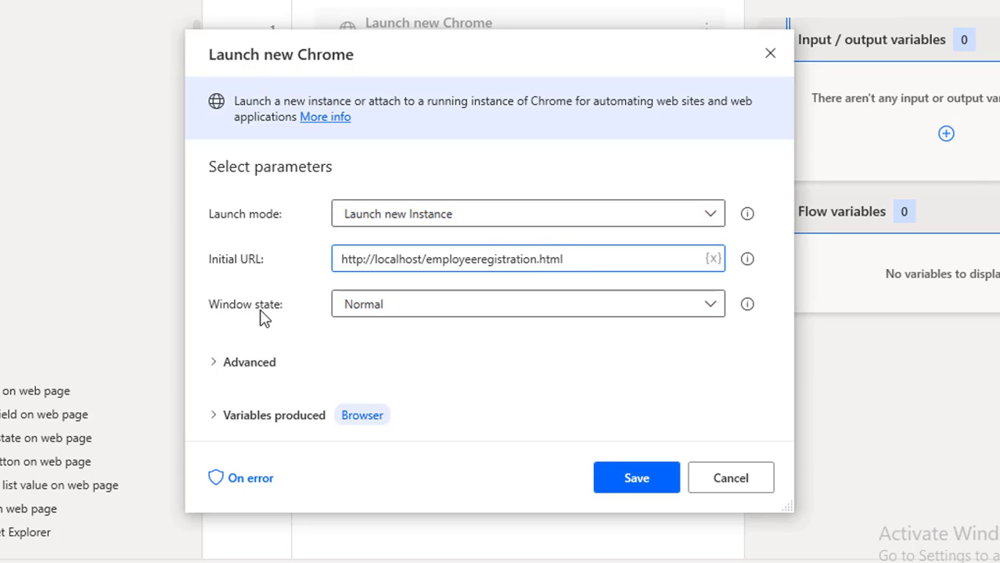
- Set the window state to Maximized and expand the Advanced options
left_click(375, 307)
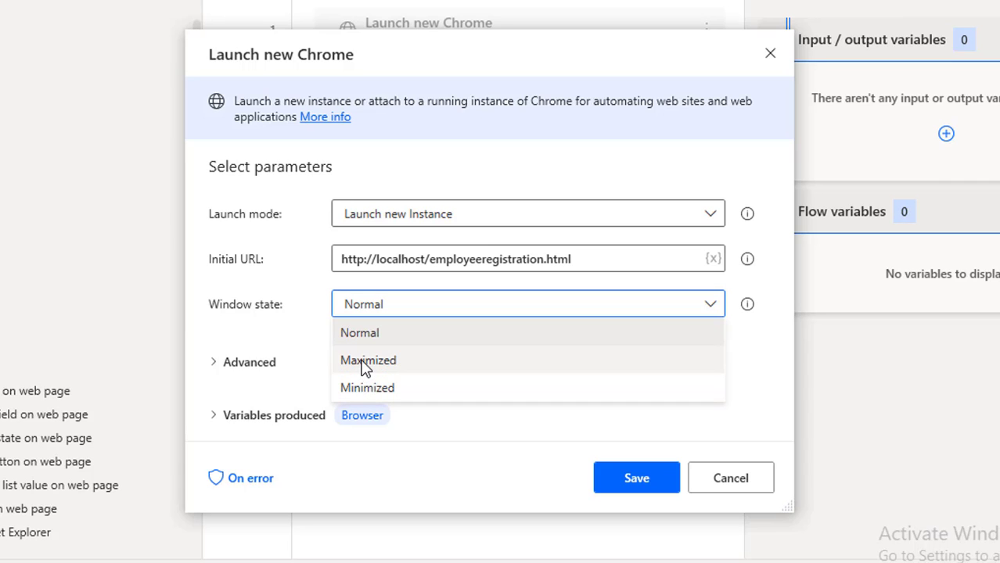
left_click(365, 365)
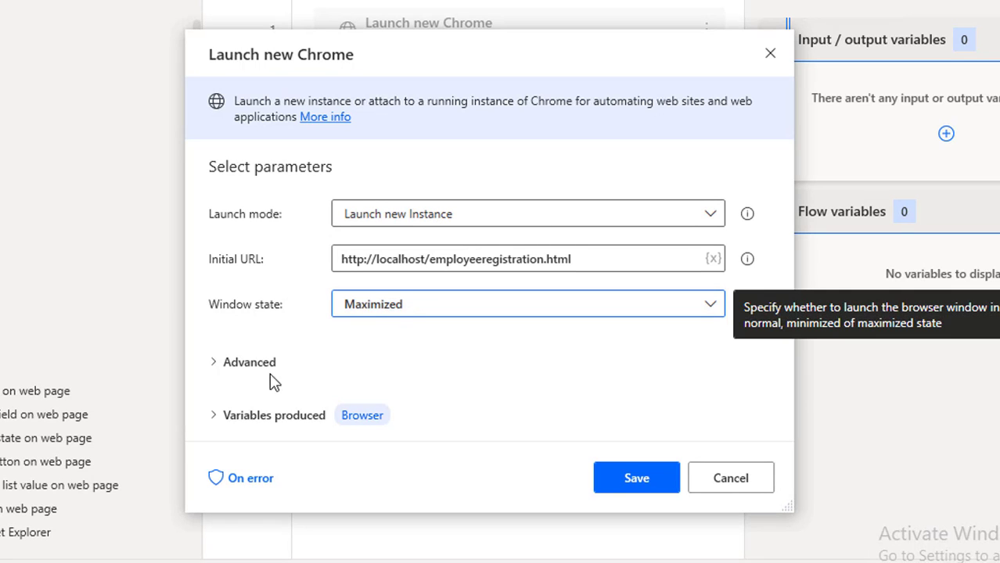
left_click(216, 364)
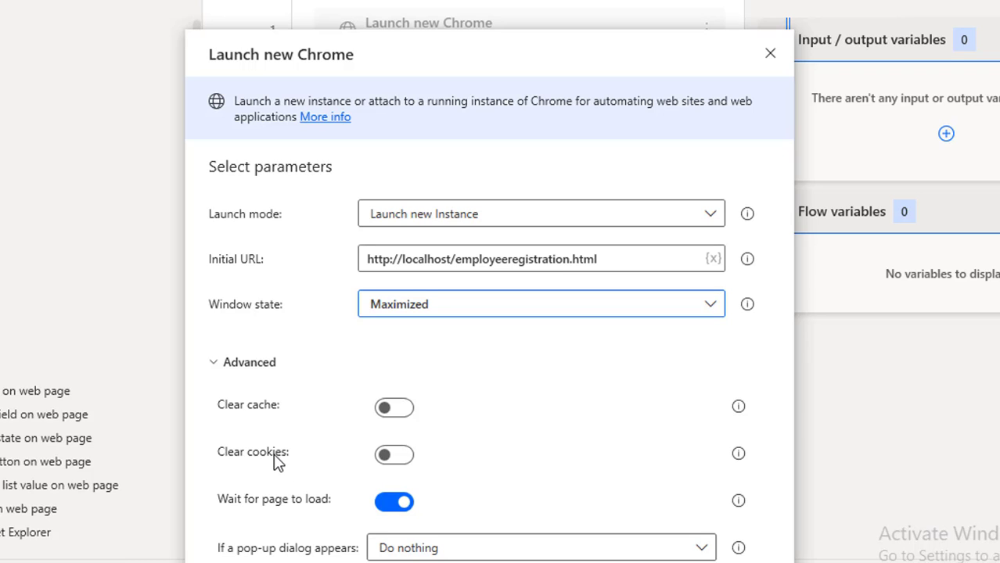
left_click(394, 410)
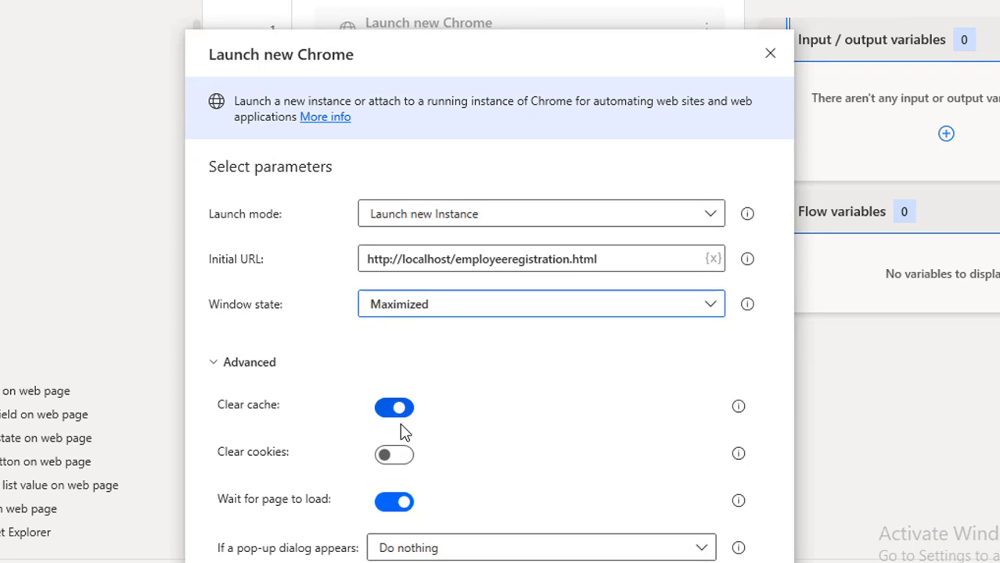
left_click(399, 457)
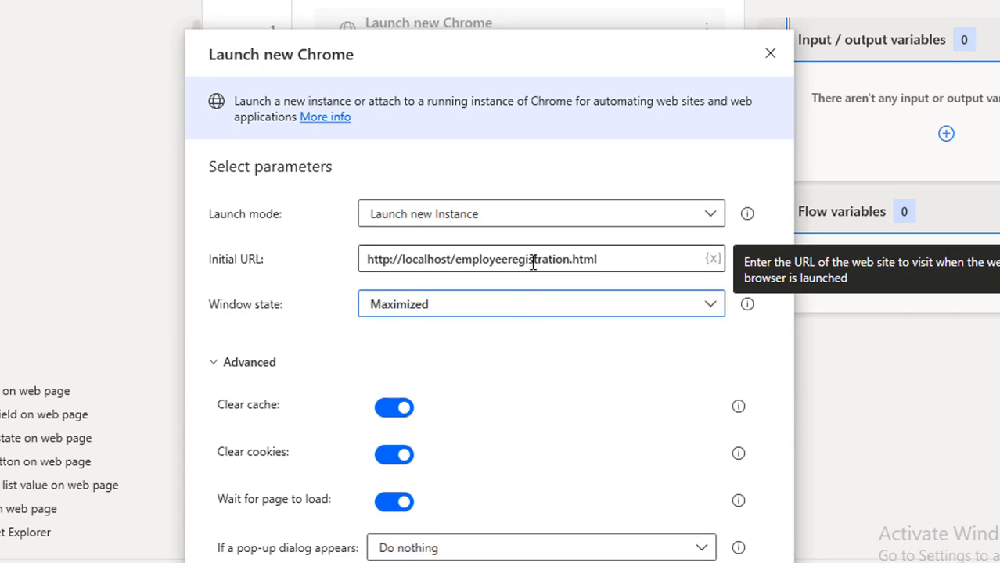
left_click(392, 409)
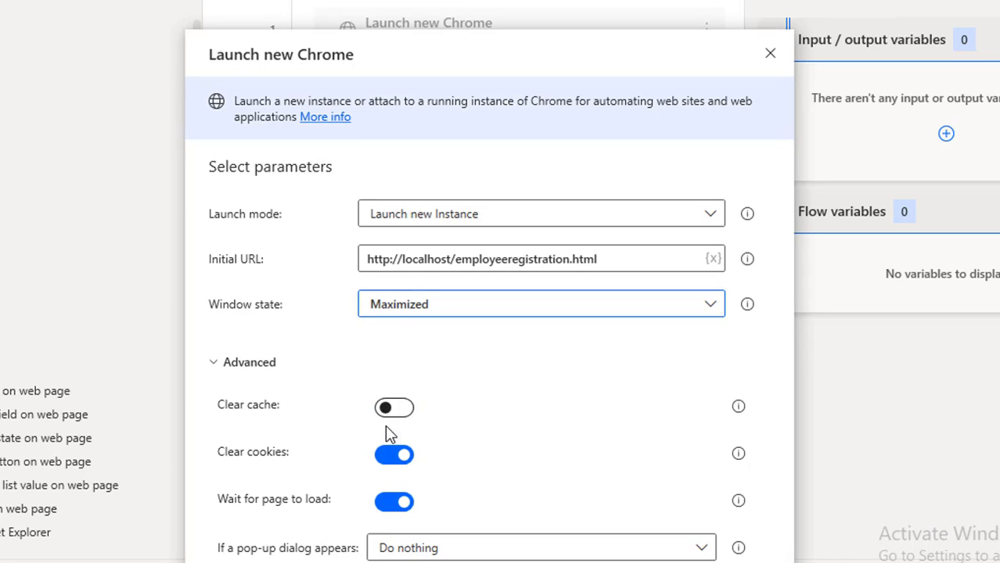
left_click(388, 456)
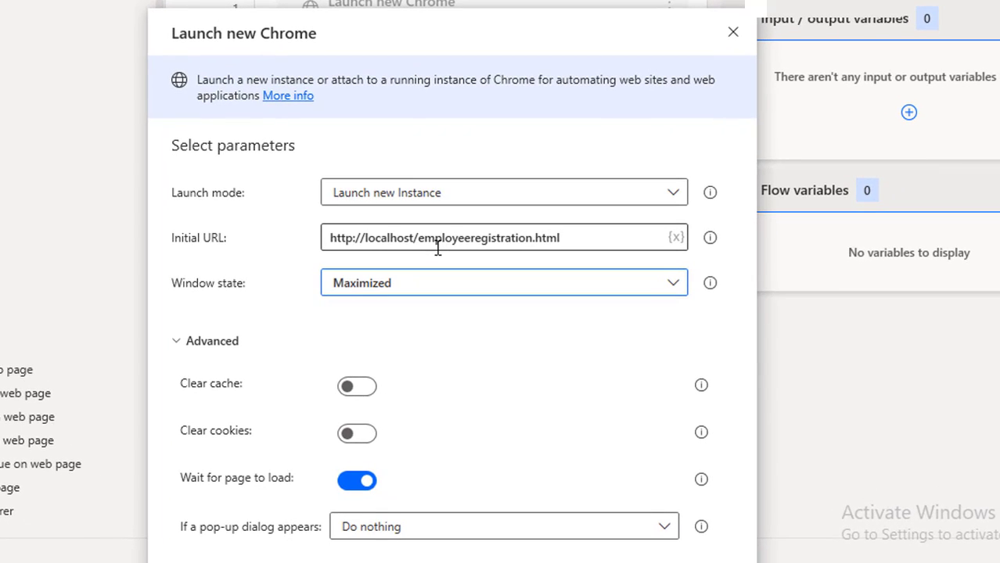
- Leave Wait for page to load on and pop-up dialogs as Do nothing, then collapse Advanced
left_click(437, 239)
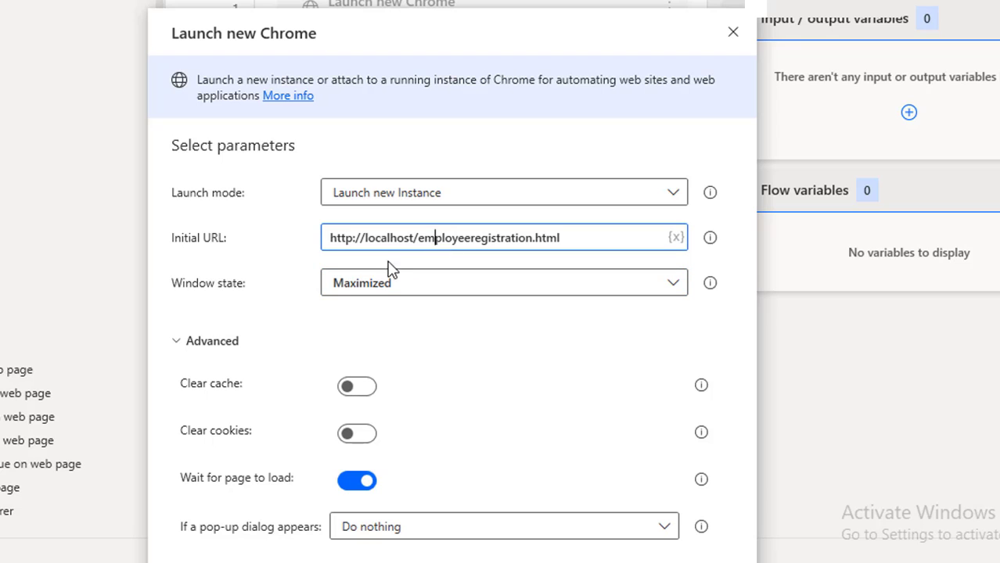
left_click(347, 484)
left_click(357, 486)
left_click(427, 538)
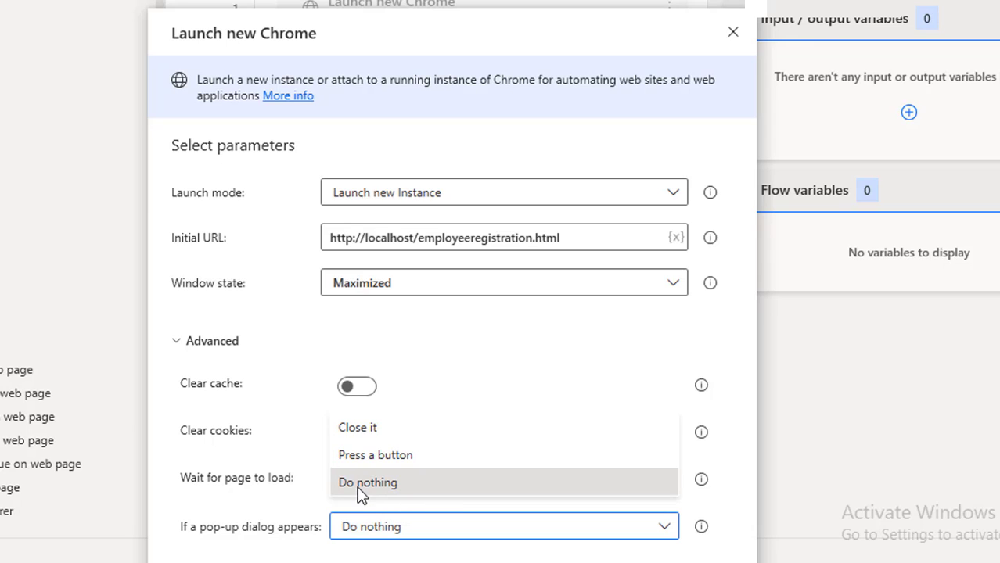
left_click(177, 351)
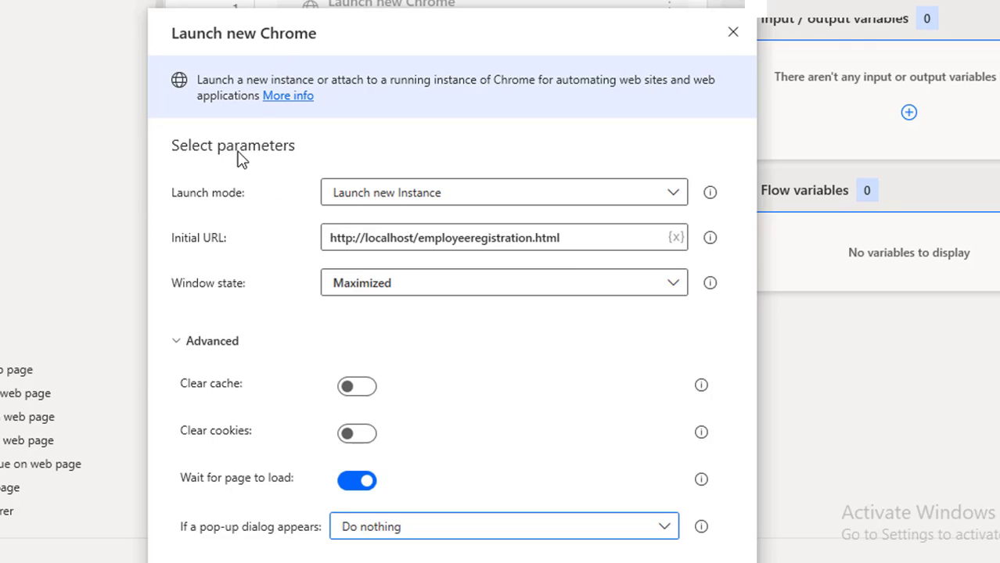
left_click(174, 343)
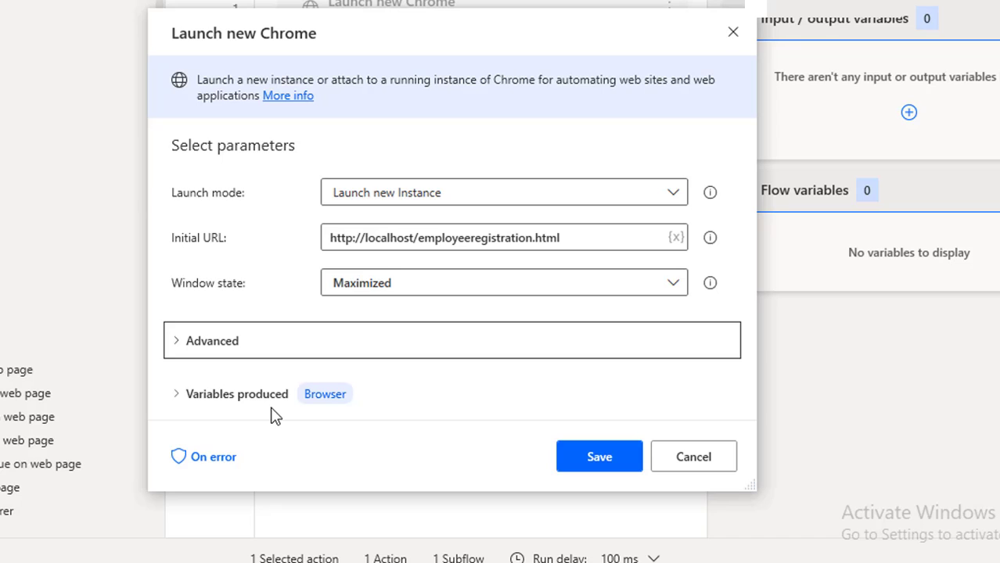
- Rename the produced %Browser% variable to %GoogleBrowser% and save the Launch new Chrome action
mouse_move(318, 406)
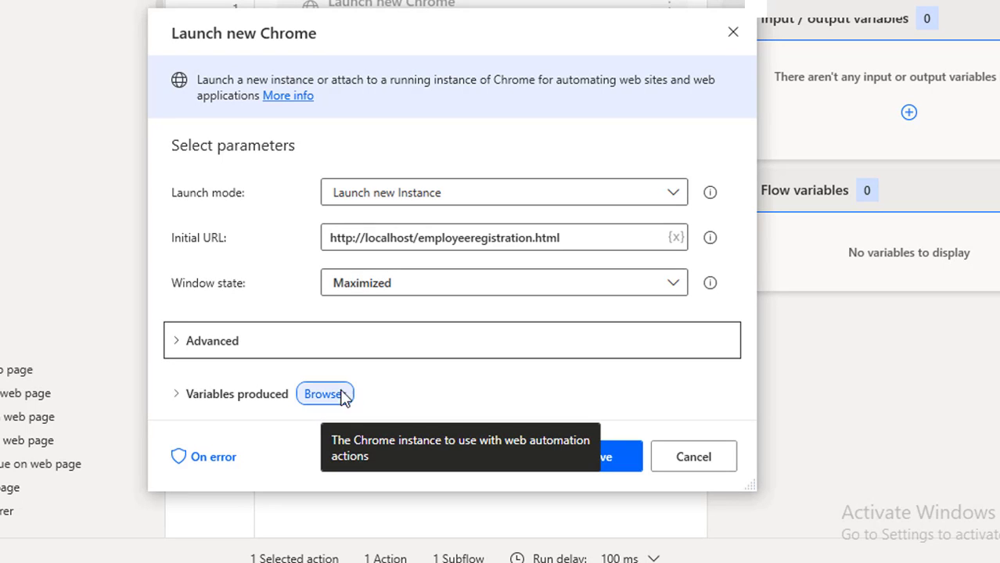
left_click(334, 399)
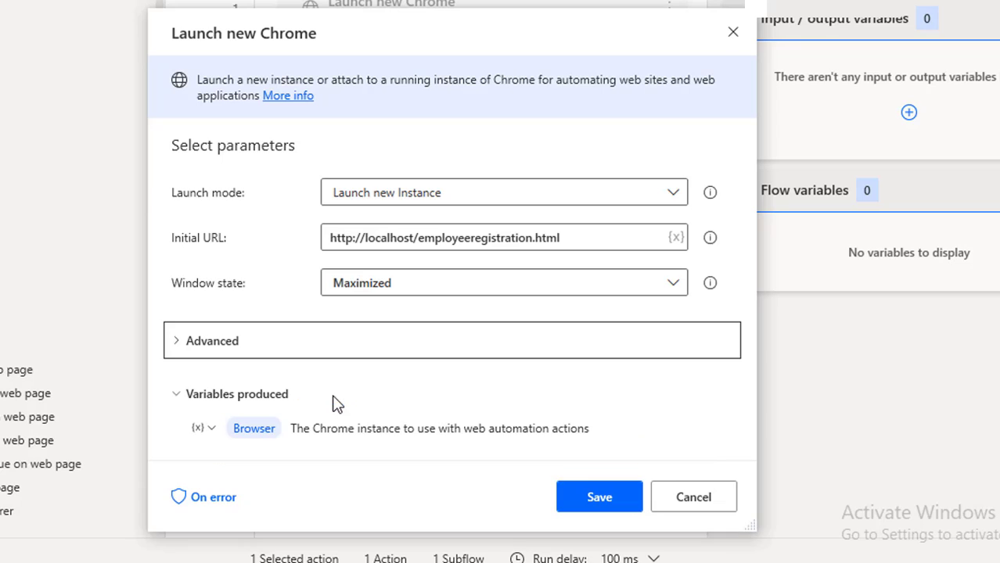
left_click(237, 431)
left_click(238, 430)
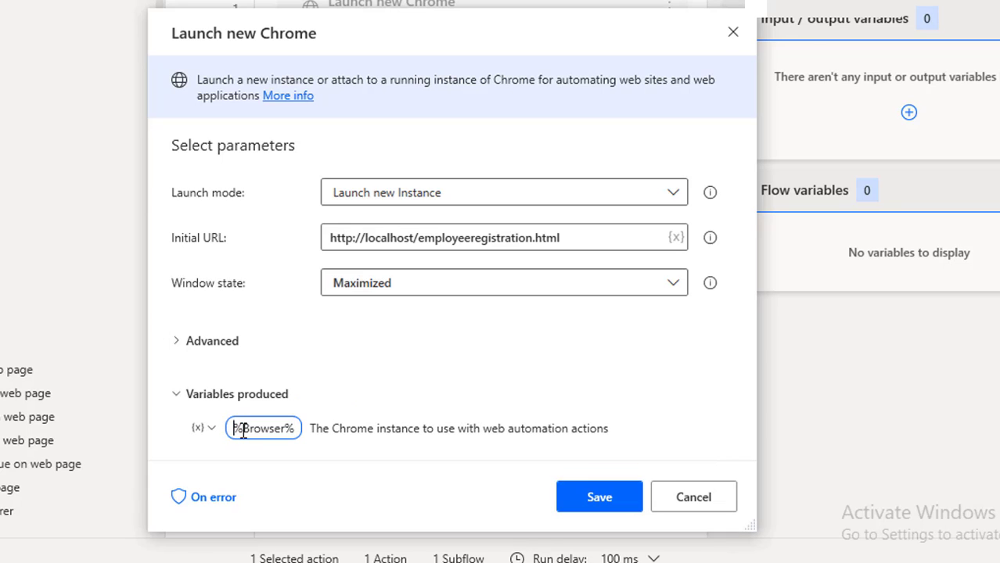
type("Google")
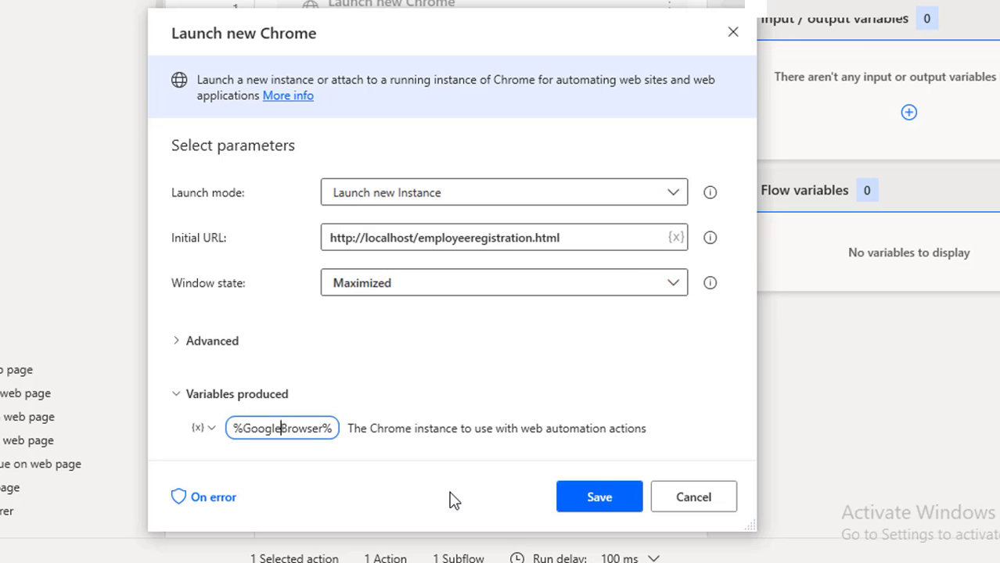
left_click(598, 503)
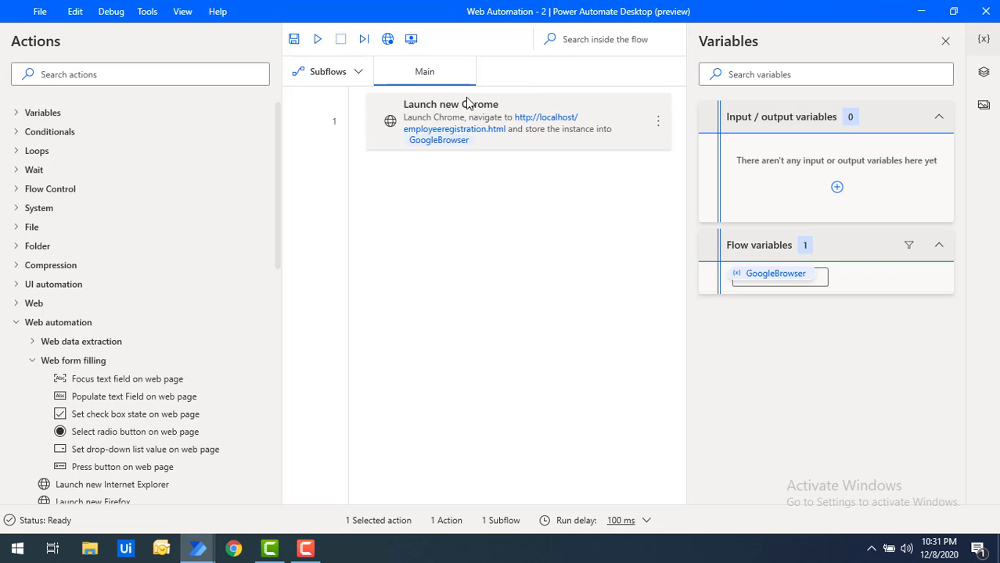
- Test-run the flow, then switch the Launch new Chrome window state to Normal and save
left_click(317, 43)
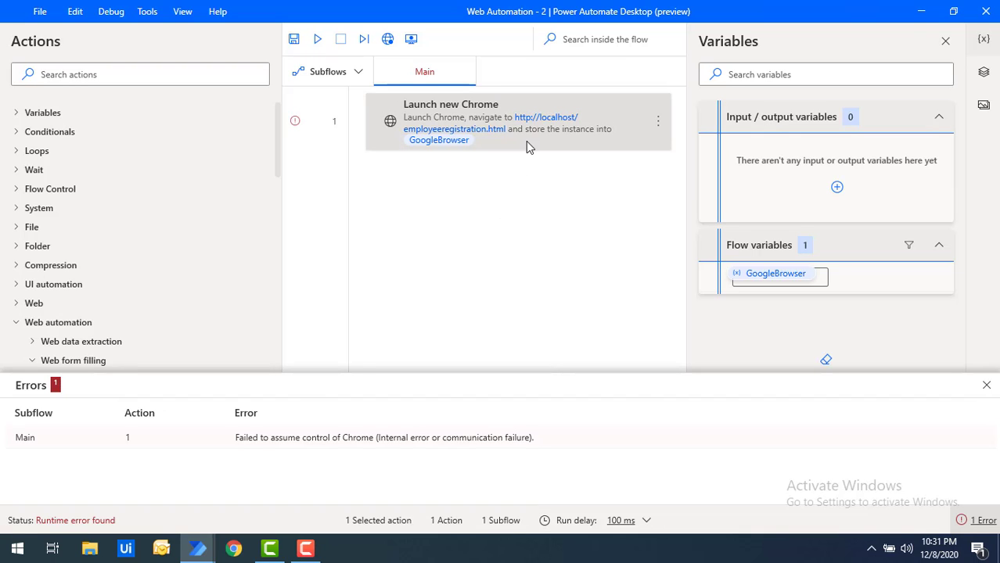
double_click(527, 142)
left_click(444, 277)
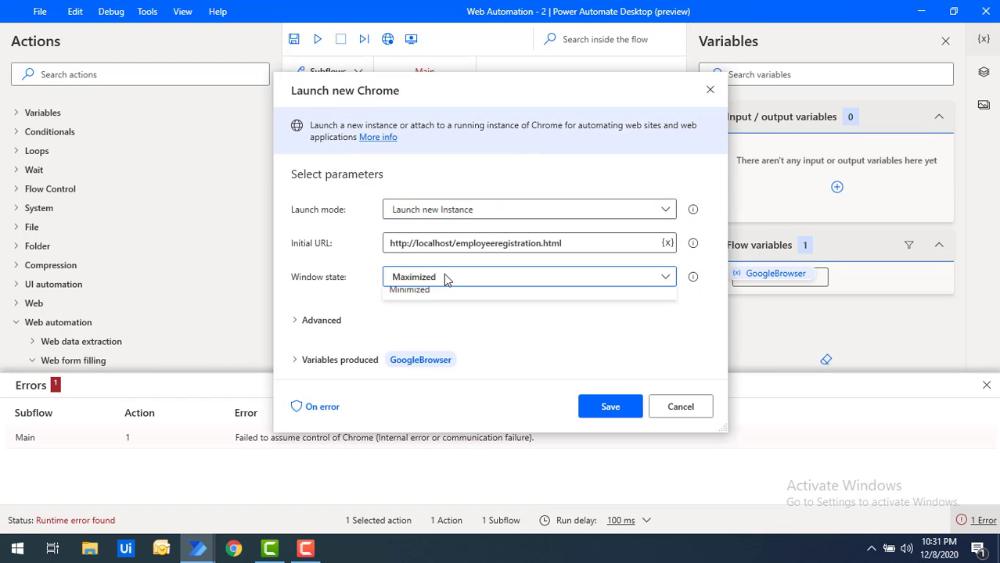
left_click(429, 299)
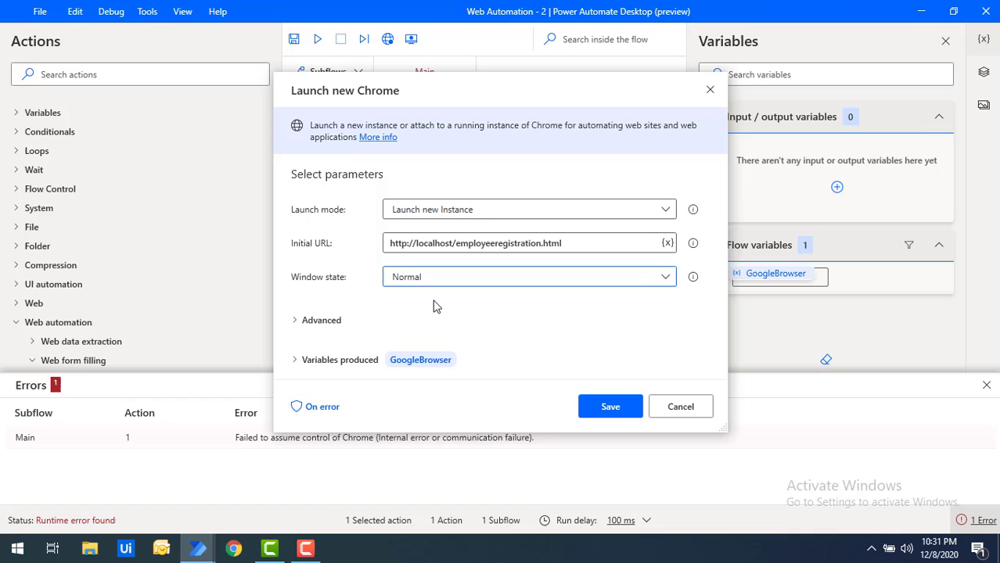
left_click(611, 406)
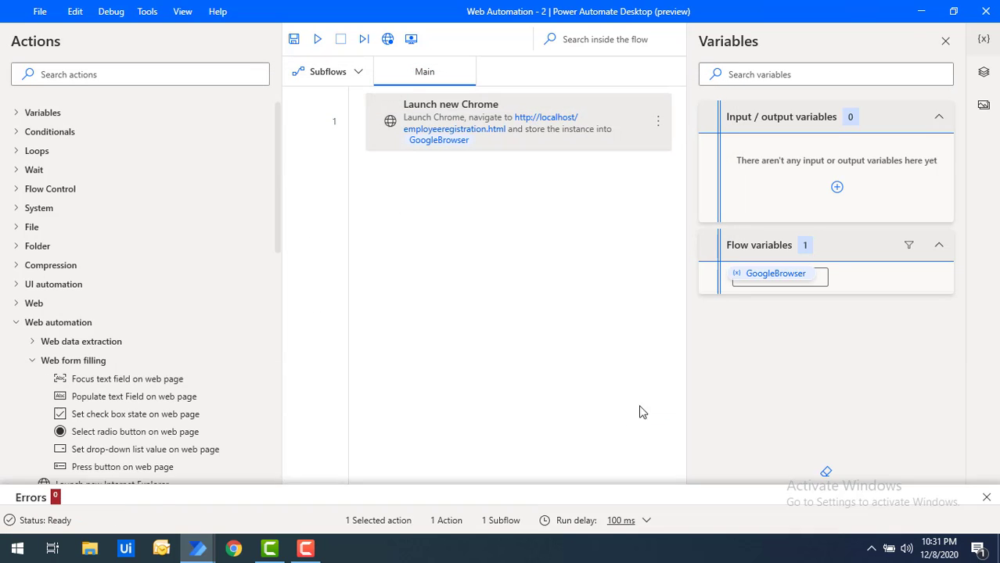
- Rerun the flow, close the Chrome registration form window, and dismiss the Errors panel
left_click(318, 41)
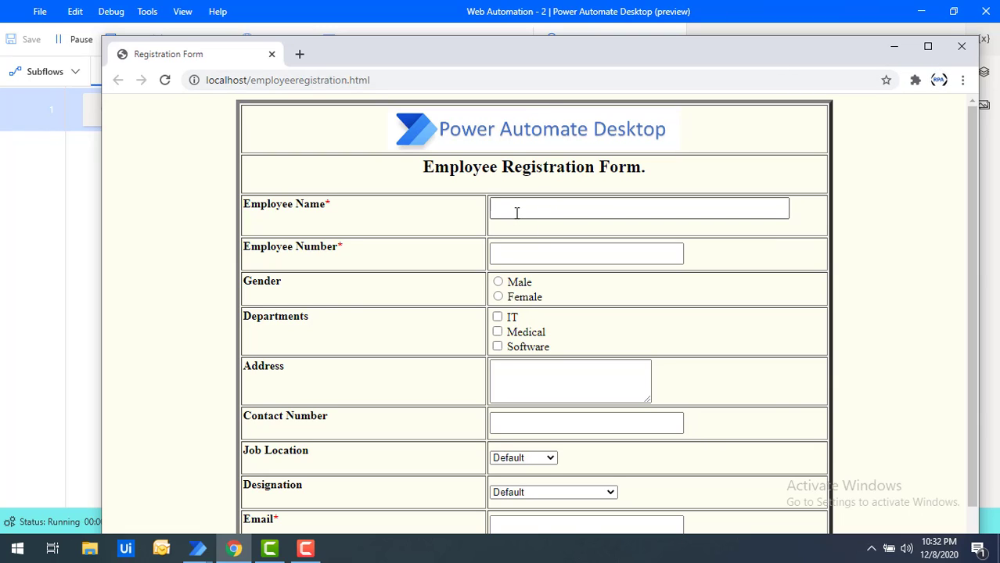
left_click(964, 48)
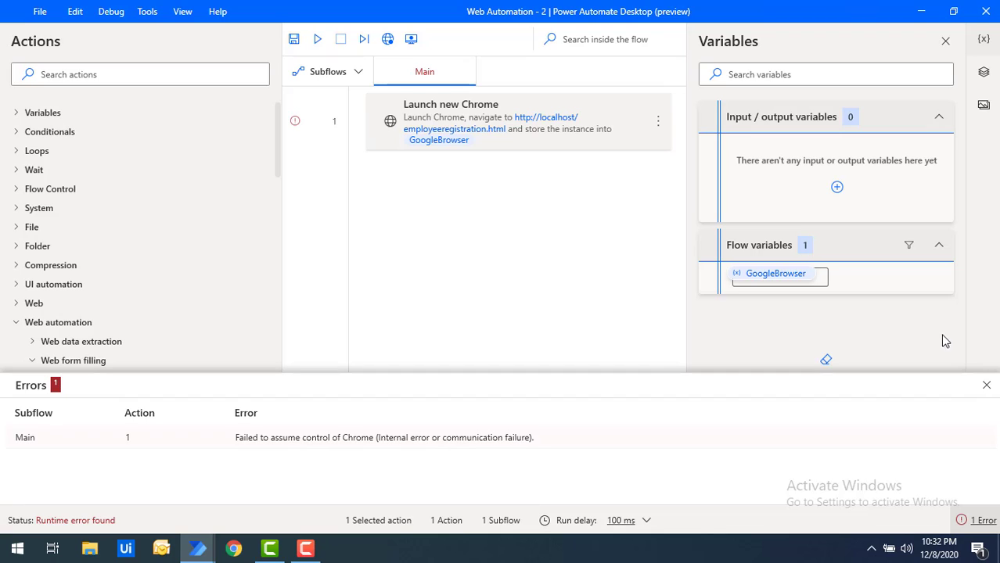
left_click(986, 388)
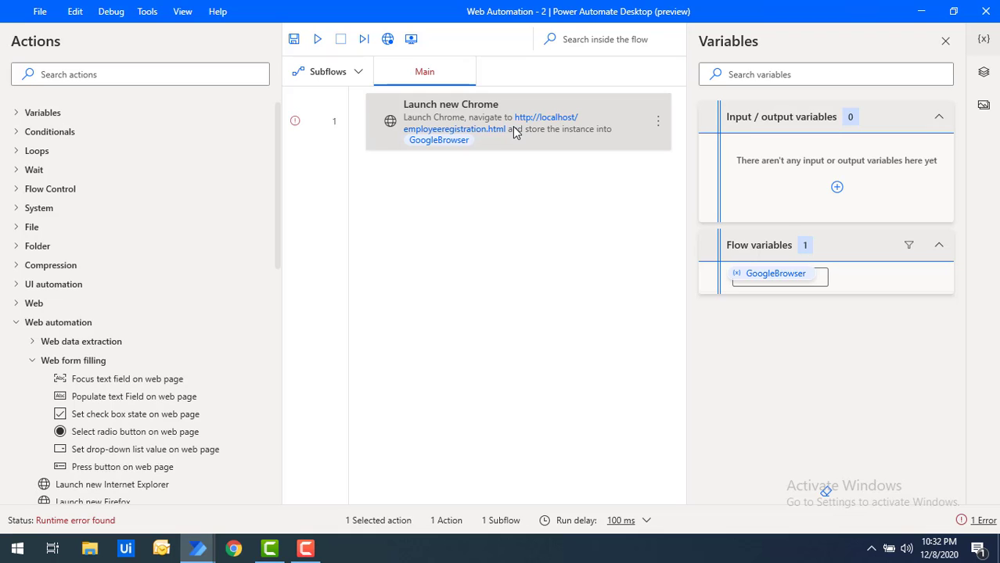
- Add a Close web browser step after the launch, closing the %GoogleBrowser% instance, and save it
scroll(278, 235, "down", 3)
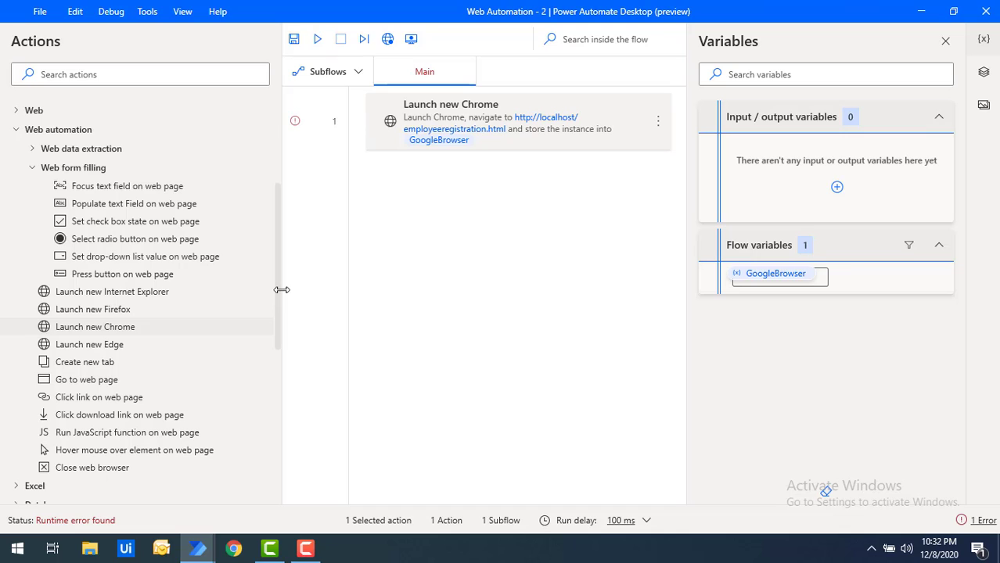
left_click(70, 471)
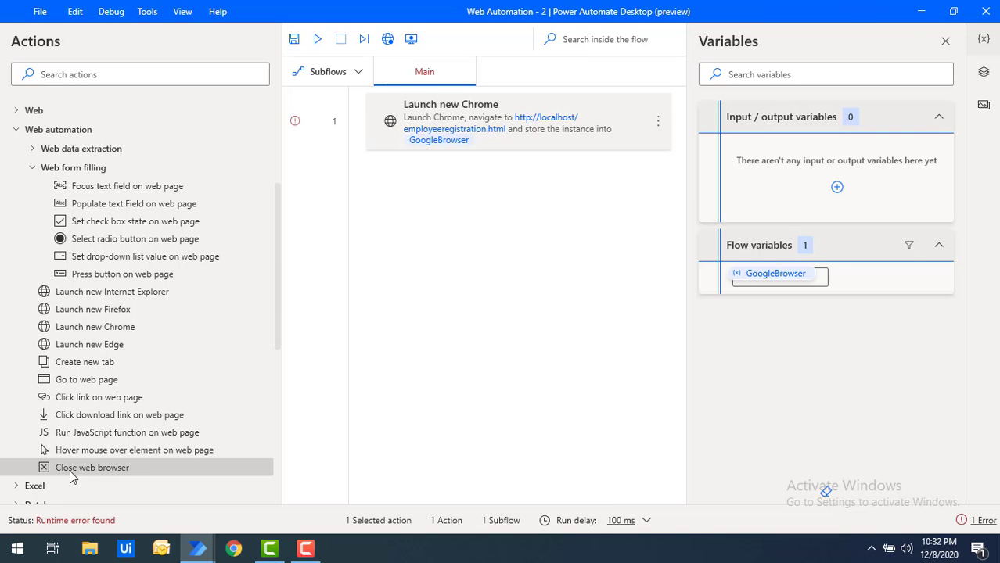
left_click_drag(70, 471, 450, 229)
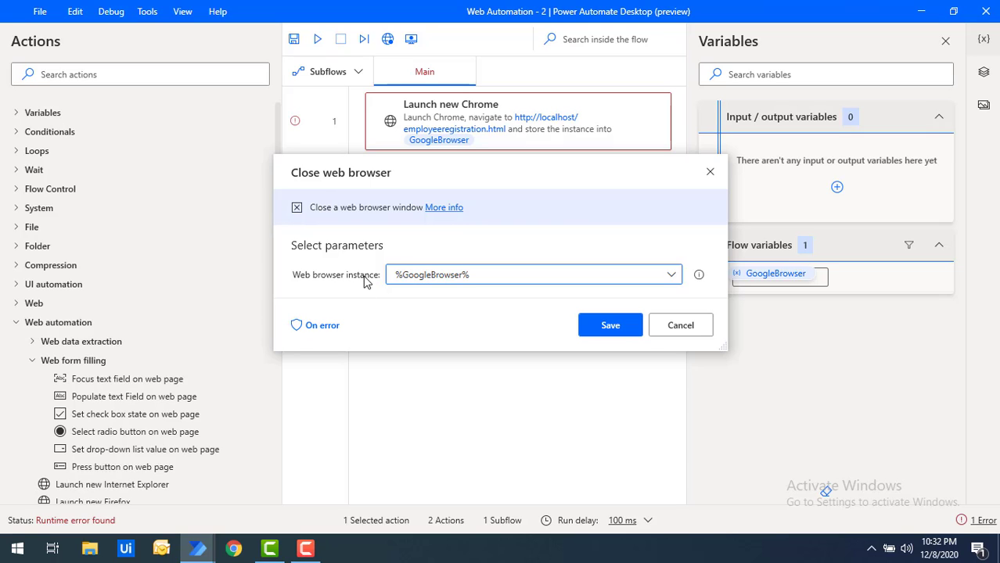
left_click(671, 277)
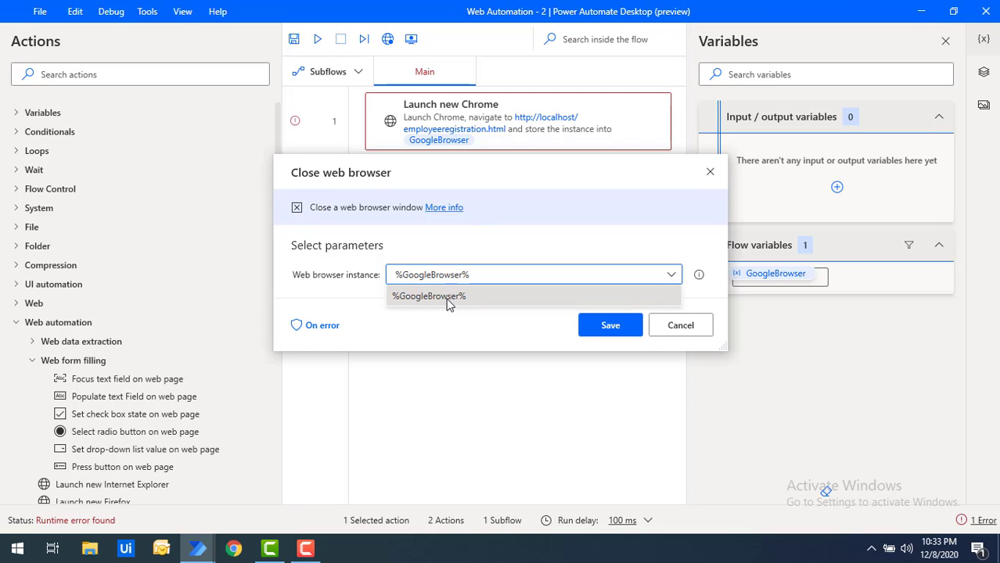
left_click(449, 304)
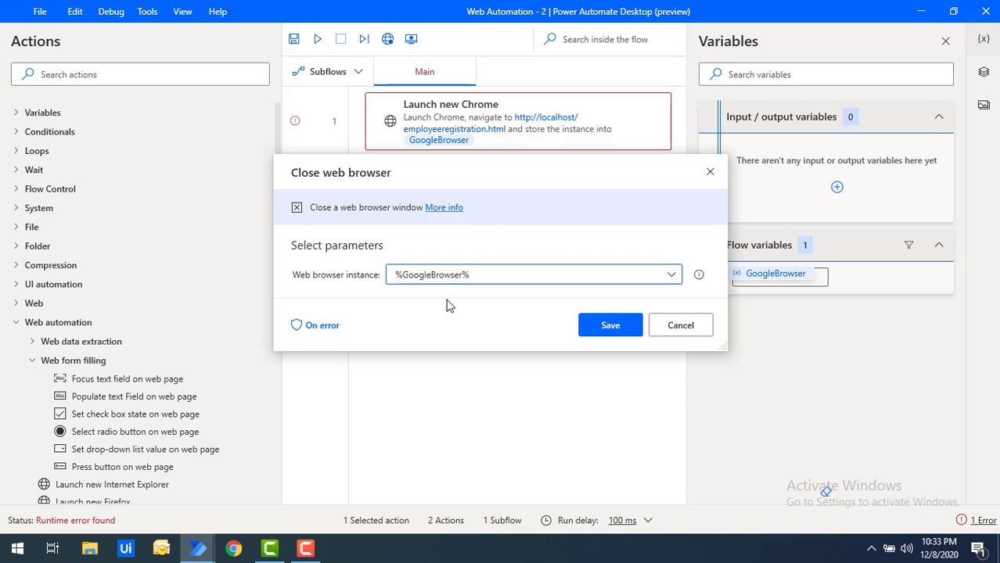
left_click(615, 333)
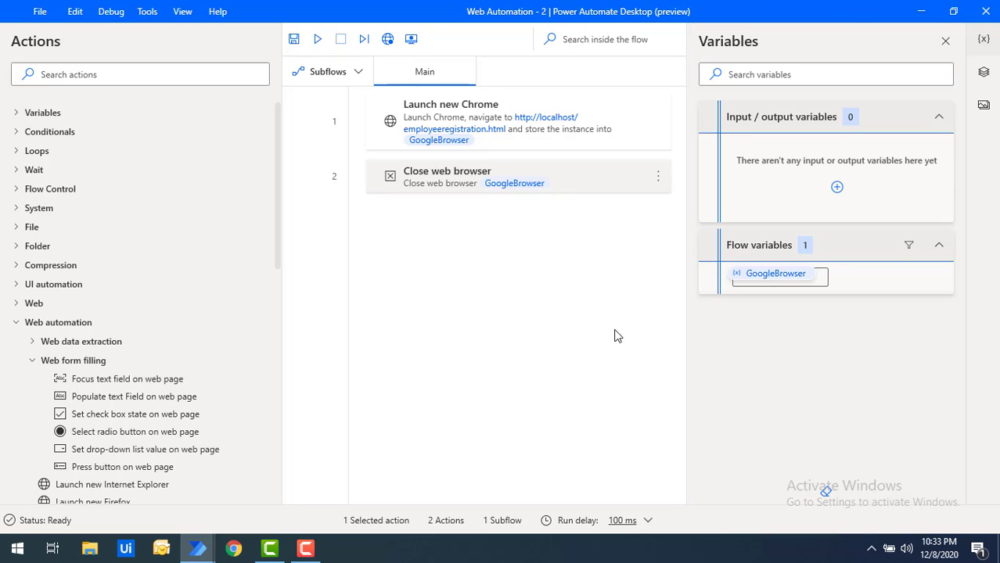
- Run the two-step flow so Chrome opens localhost/employeeregistration.html and then closes
left_click(492, 192)
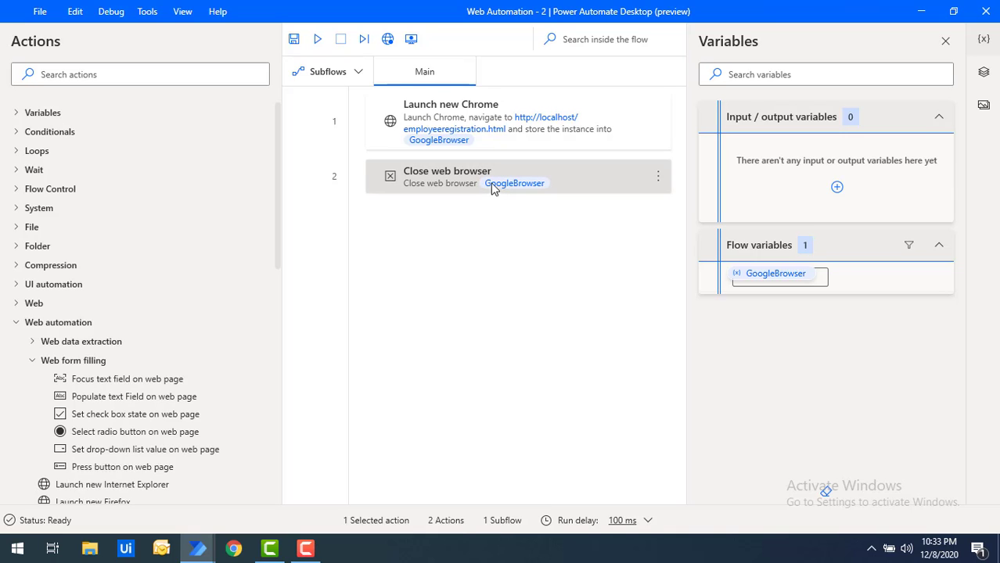
left_click(318, 40)
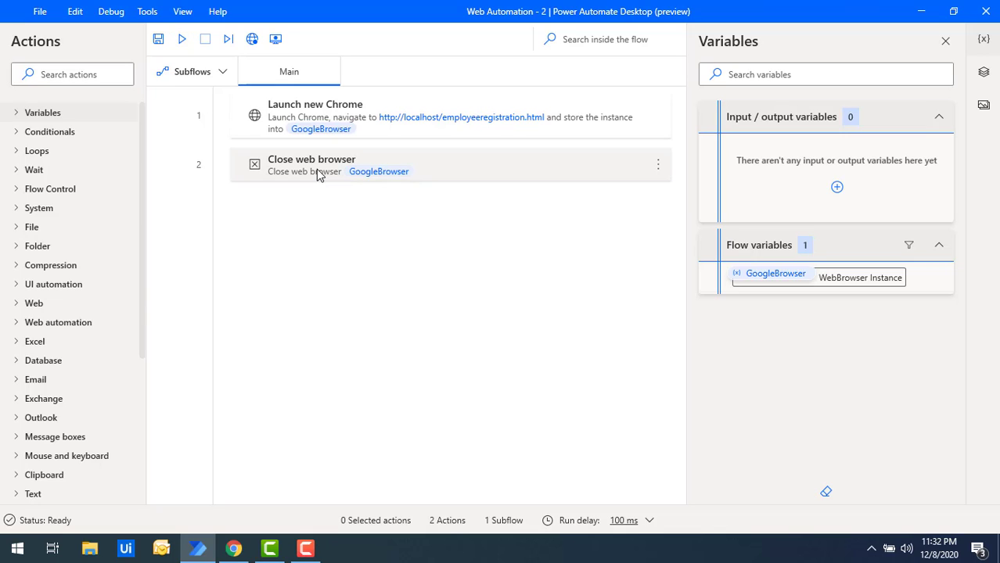
left_click(183, 39)
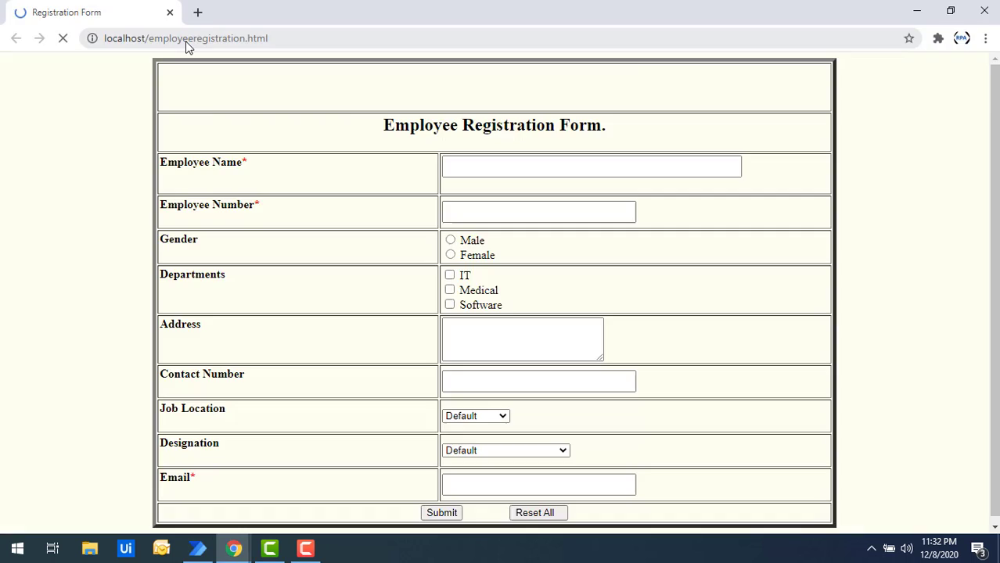